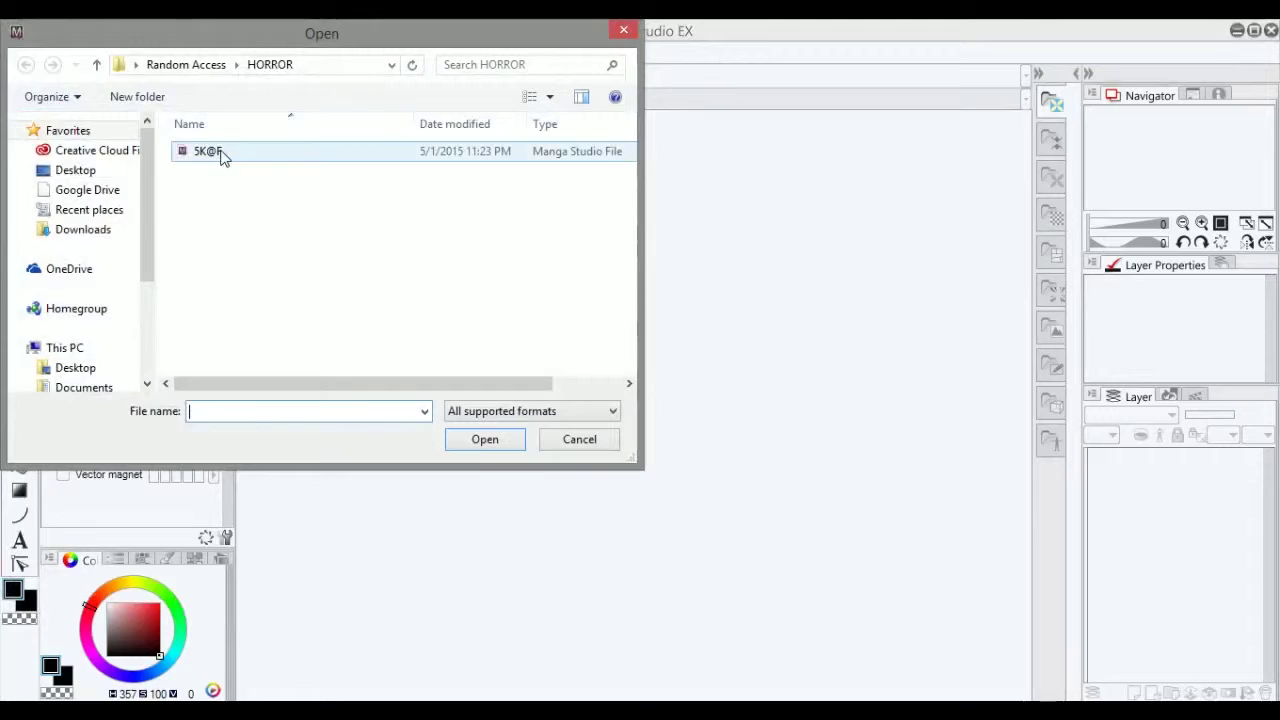
Step: Open the 5K@F Manga Studio file from the HORROR folder
click(222, 155)
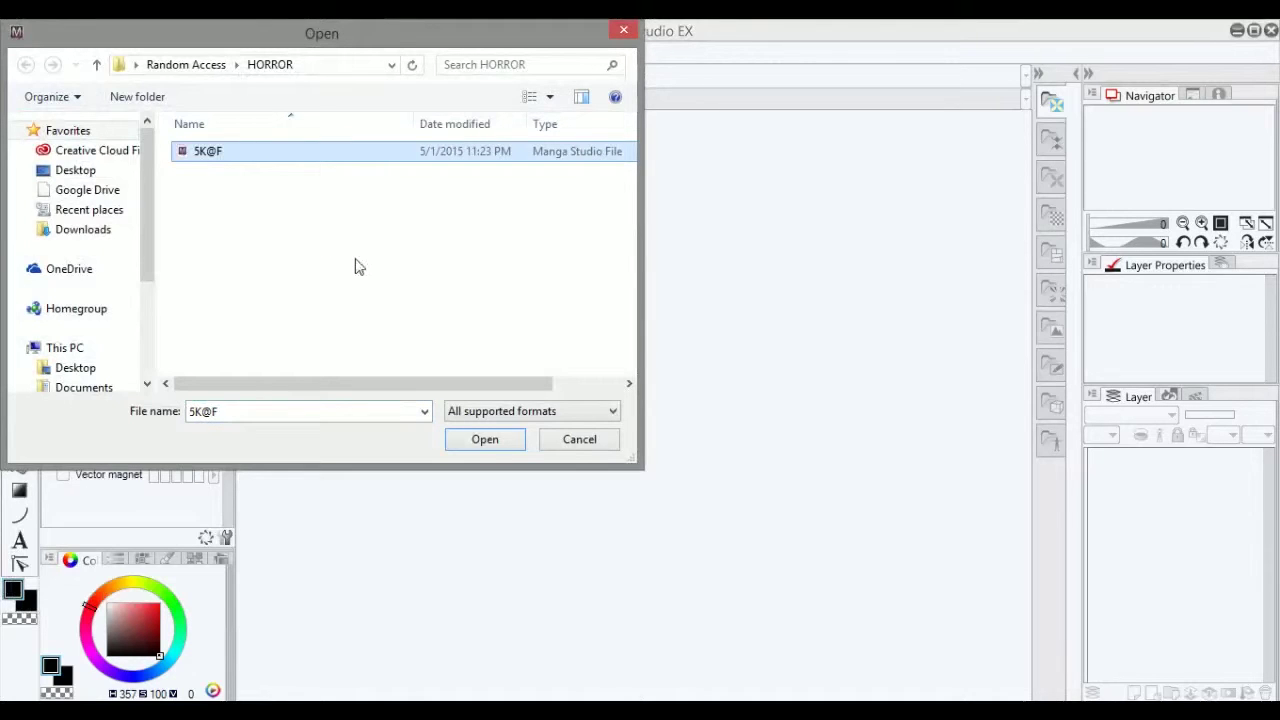
click(484, 440)
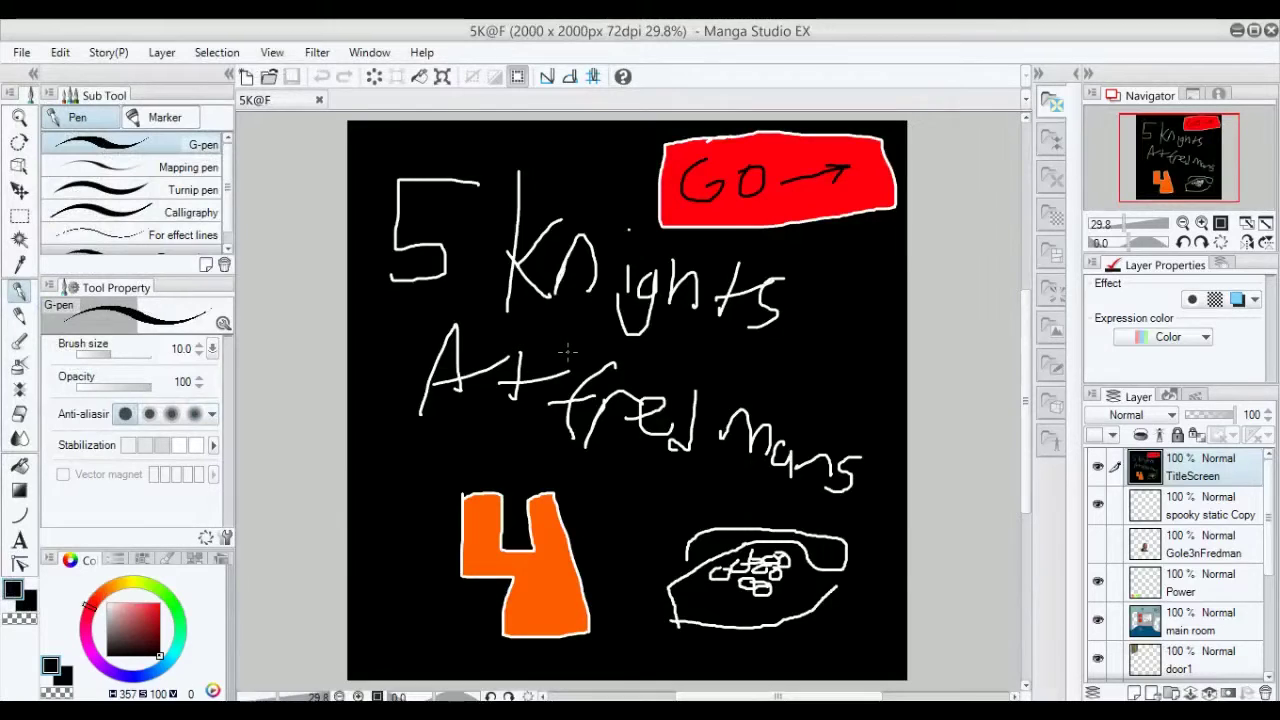
Step: Scribble in green with the G-pen over the red GO button on the TitleScreen layer
key(k)
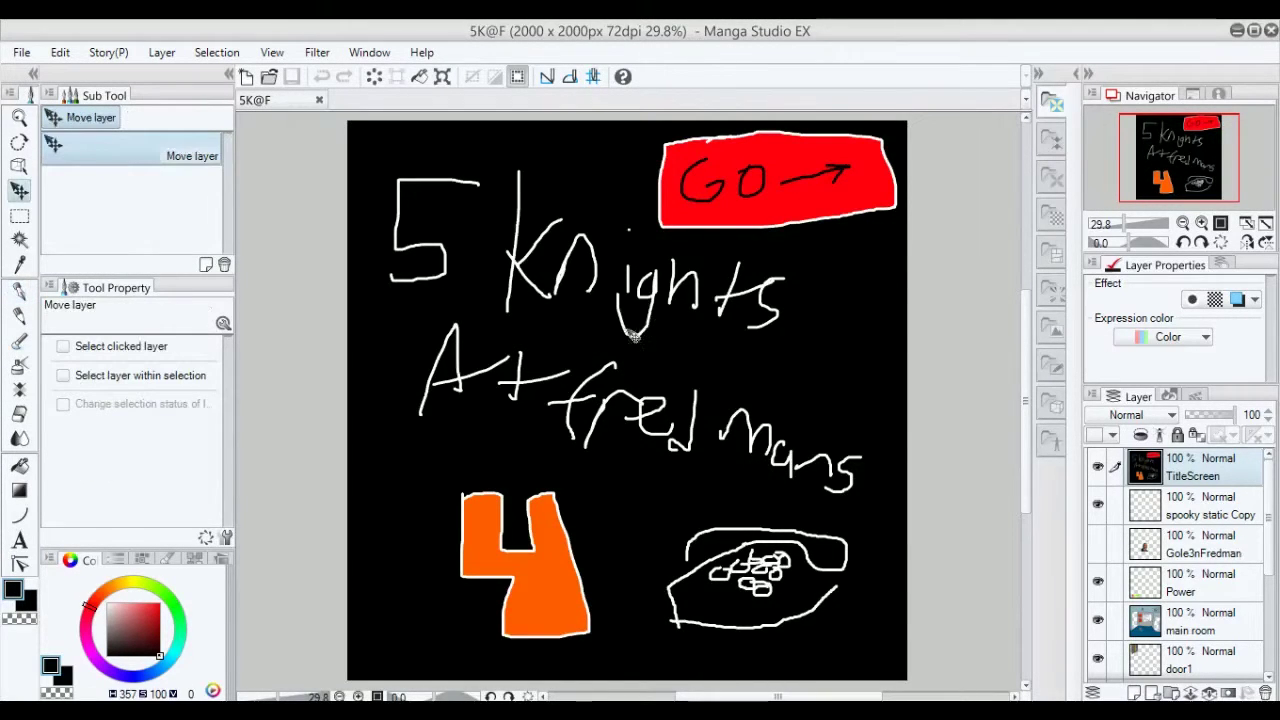
key(p)
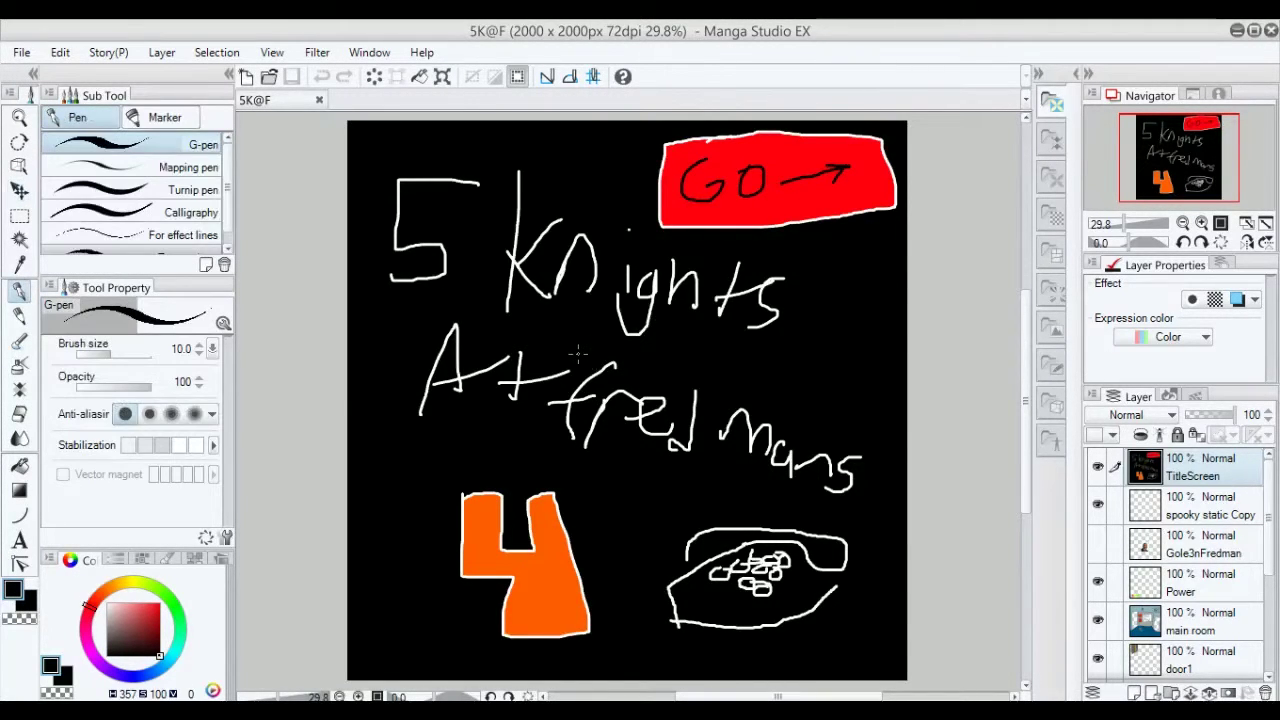
click(168, 598)
drag(152, 636, 152, 620)
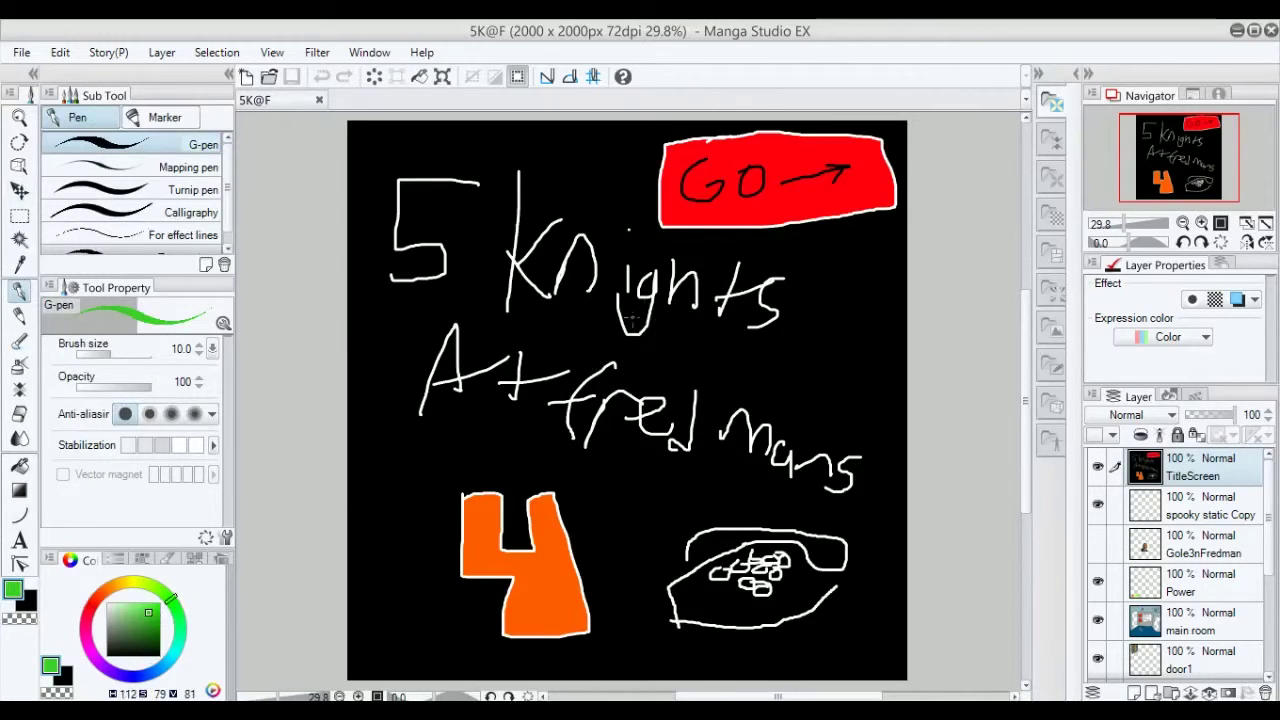
mouse_move(754, 162)
mouse_down()
mouse_move(700, 190)
mouse_move(800, 175)
mouse_move(730, 195)
mouse_move(700, 170)
mouse_move(740, 180)
mouse_up()
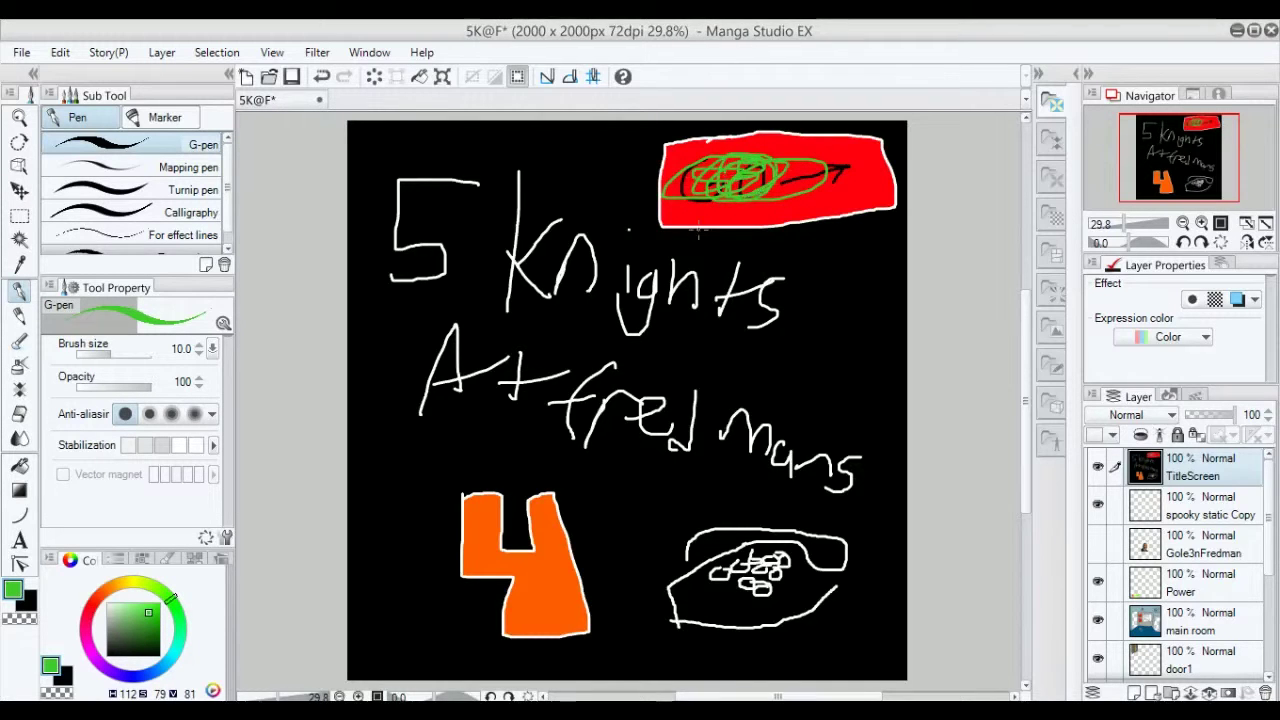
Step: Hide the TitleScreen layer and shift the door1 layer slightly downward with the Move layer tool
key(k)
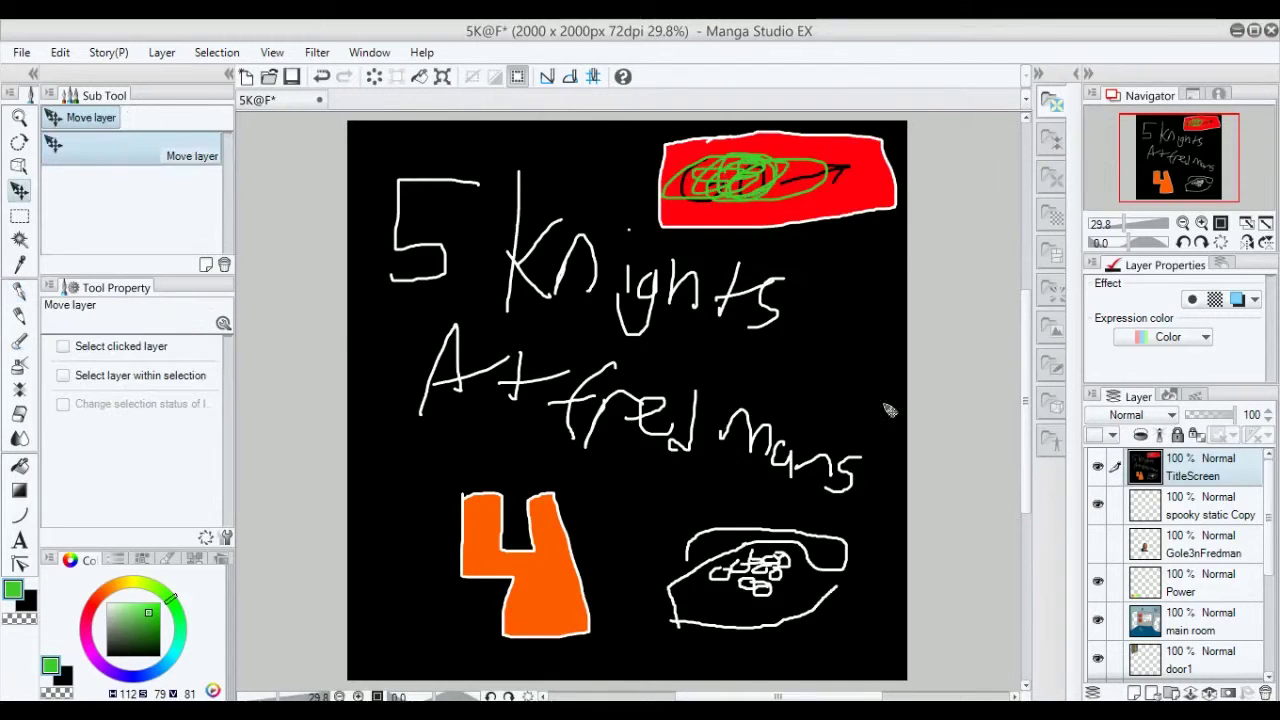
click(1098, 469)
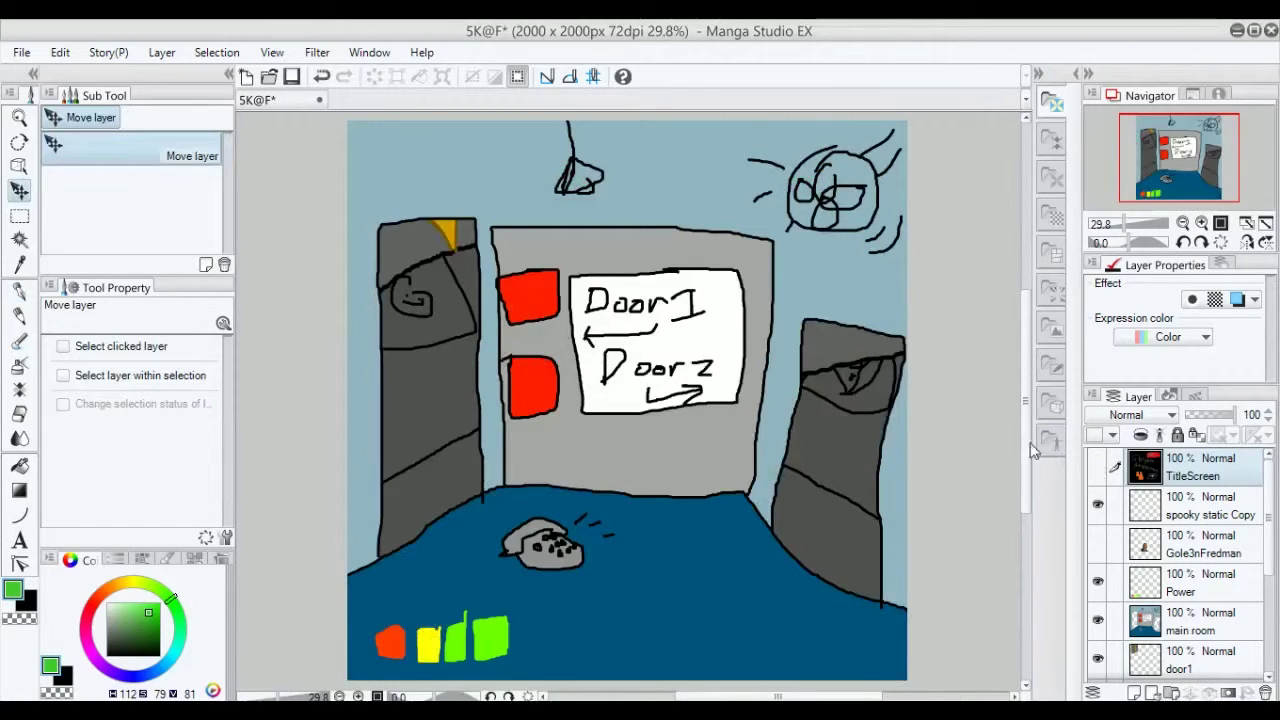
scroll(1176, 545, down, 3)
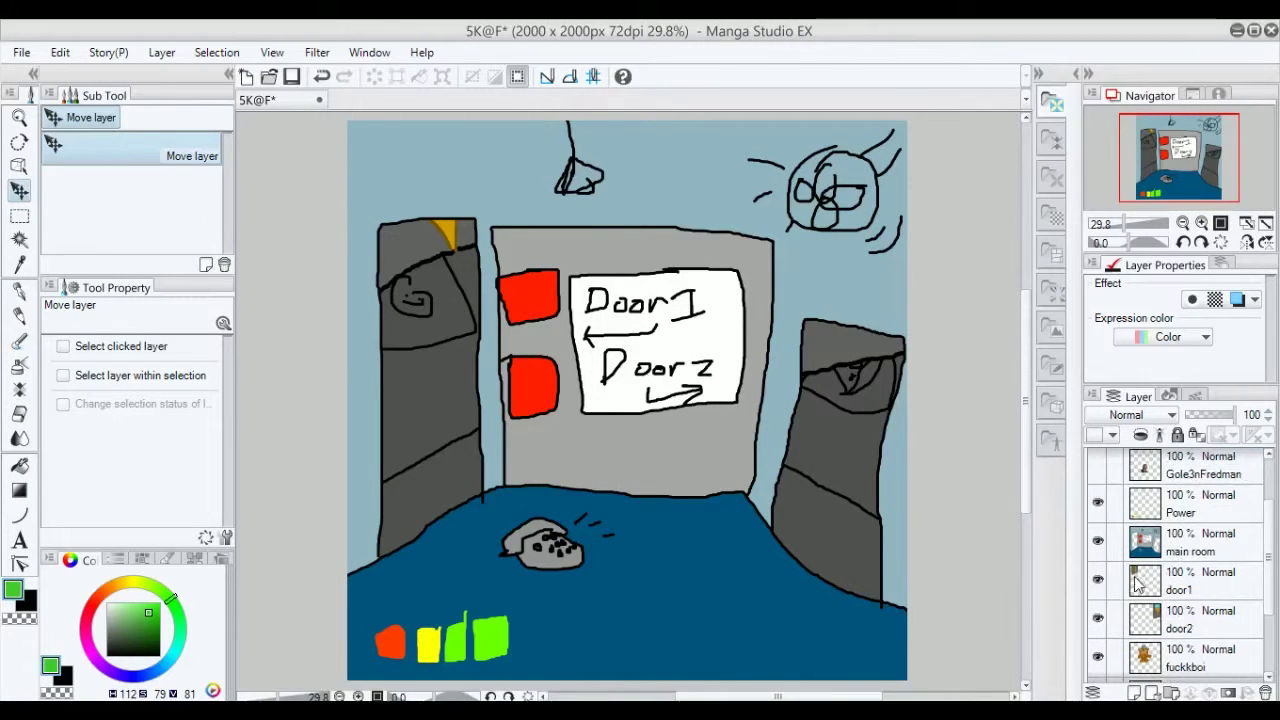
click(1158, 583)
mouse_move(454, 219)
mouse_down()
mouse_move(464, 493)
mouse_move(453, 242)
mouse_up()
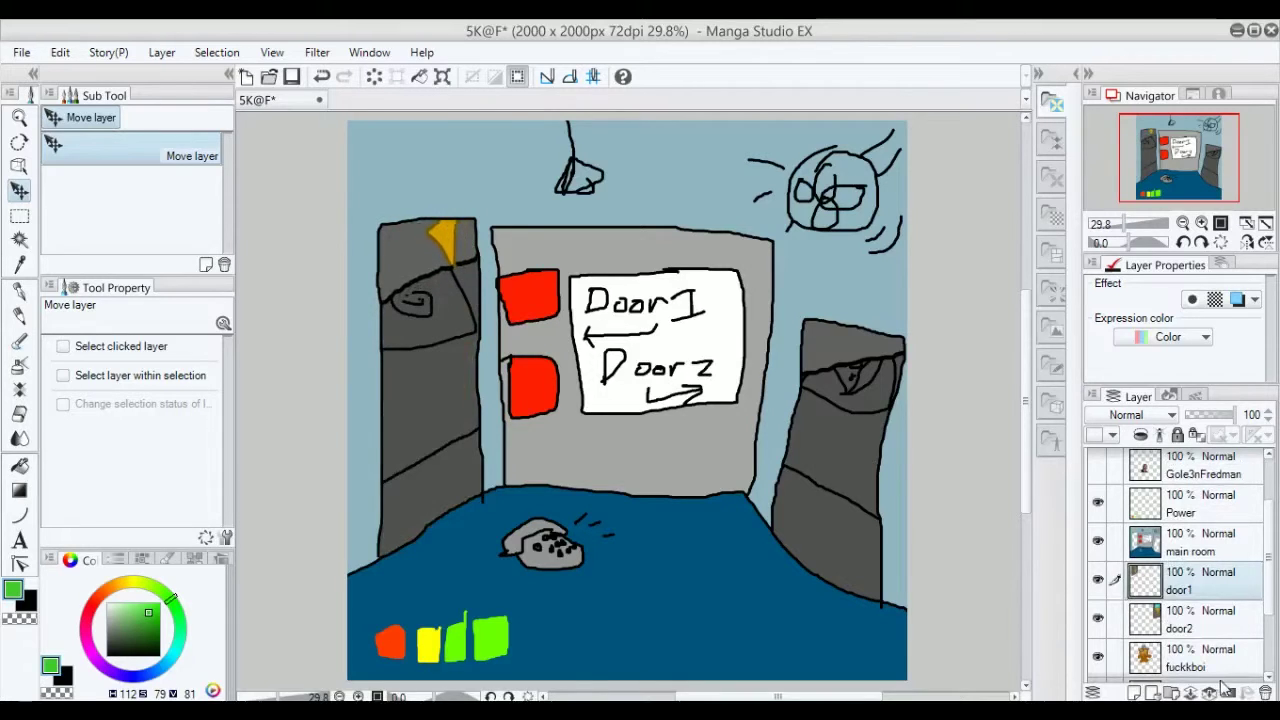
Step: Lower the door2 layer so the door with the turquoise window closes the right doorway
click(1212, 622)
mouse_move(895, 340)
mouse_down()
mouse_move(889, 590)
mouse_move(890, 338)
mouse_up()
drag(882, 285, 877, 519)
Step: Shift the duck layer behind the closed door and raise the door2 layer to reopen the right doorway
scroll(1172, 530, down, 1)
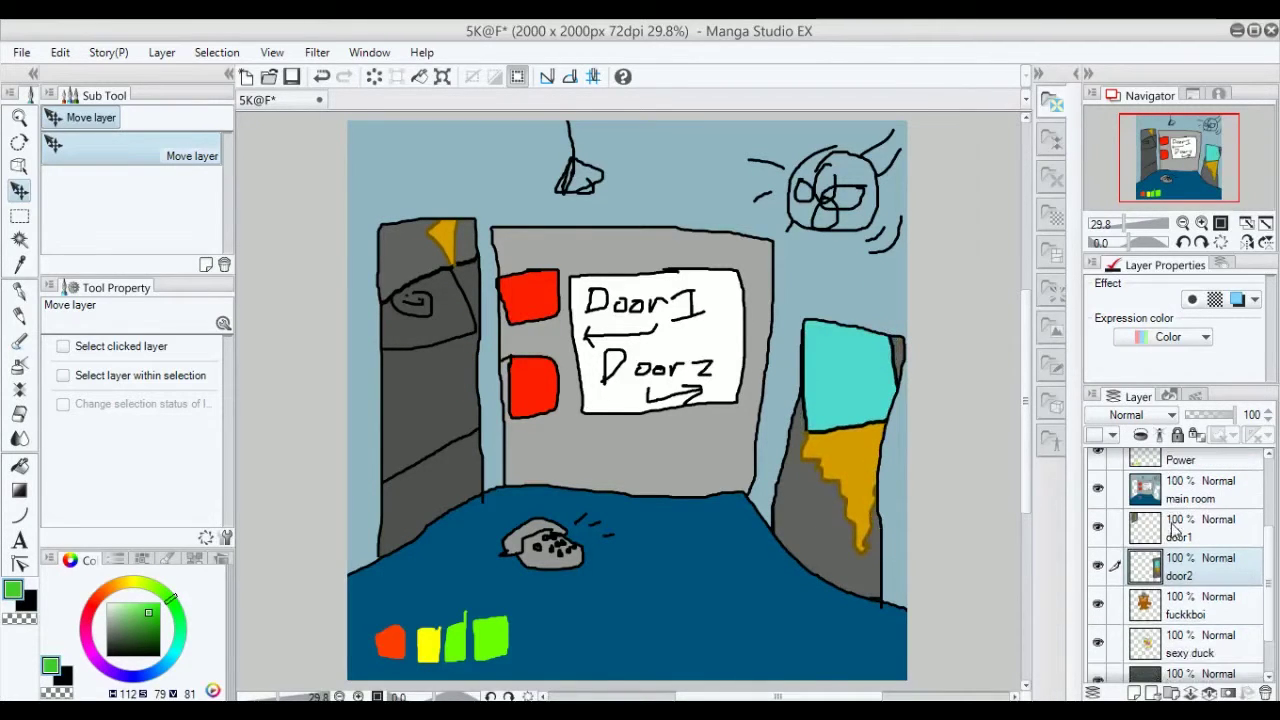
click(1182, 645)
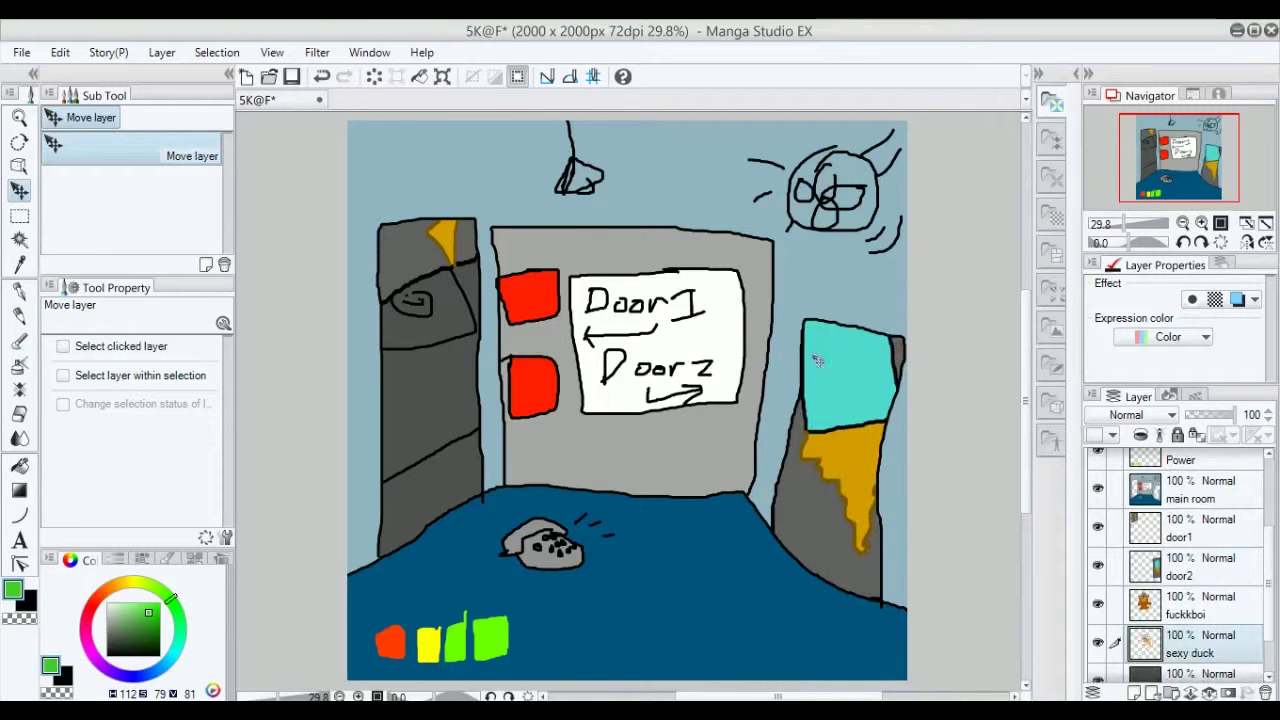
click(1154, 568)
drag(823, 487, 818, 256)
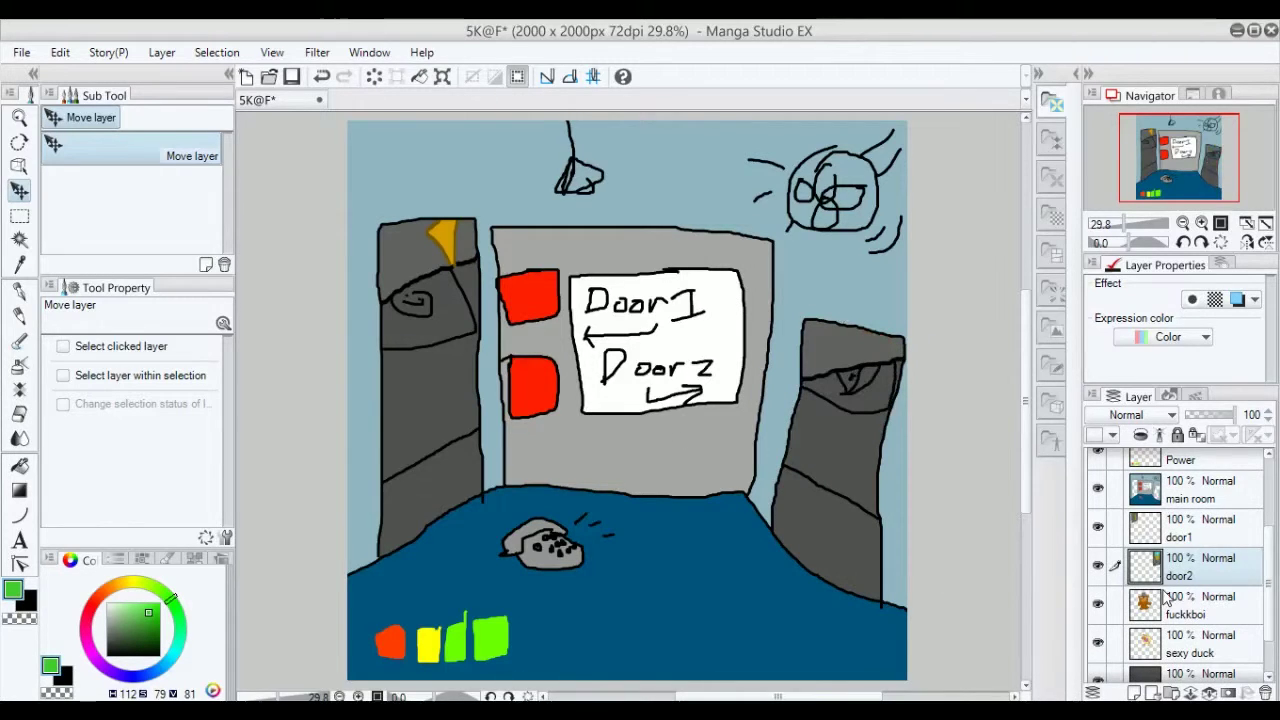
Step: Erase the rightmost green bar on the Power layer using the Block eraser at brush size 61
scroll(1163, 598, down, 2)
scroll(1177, 597, up, 3)
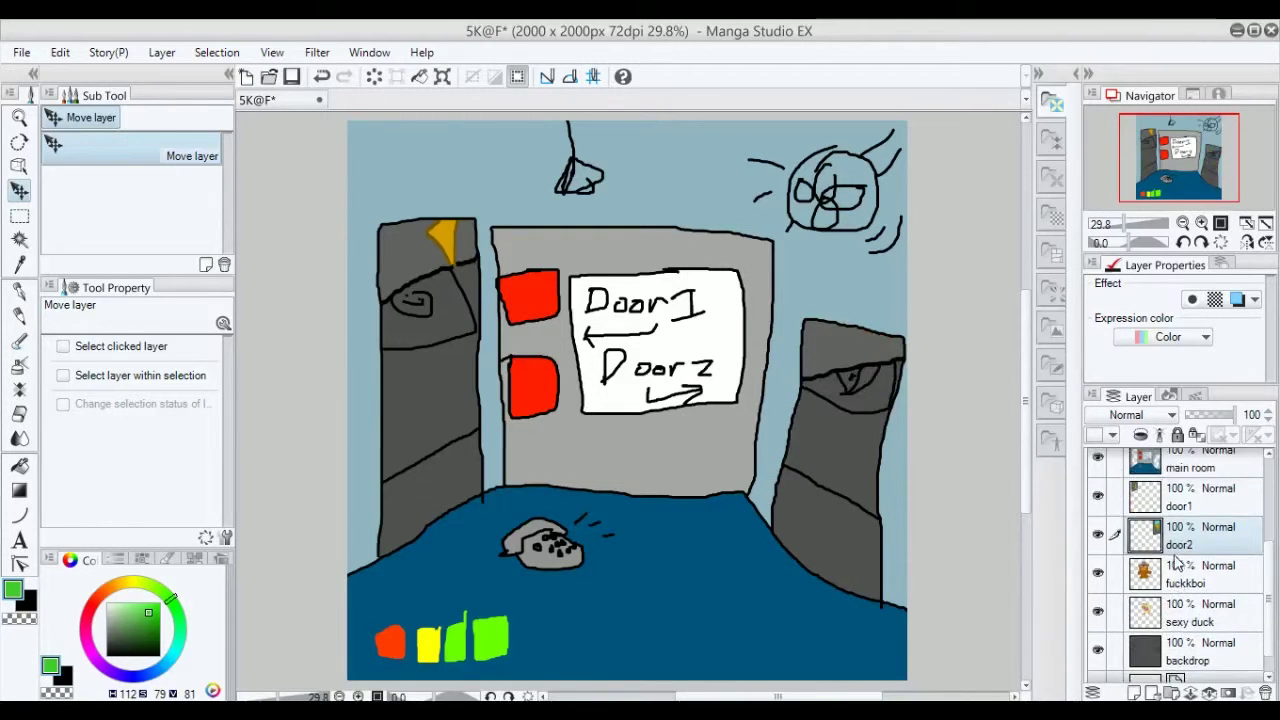
scroll(1178, 507, up, 2)
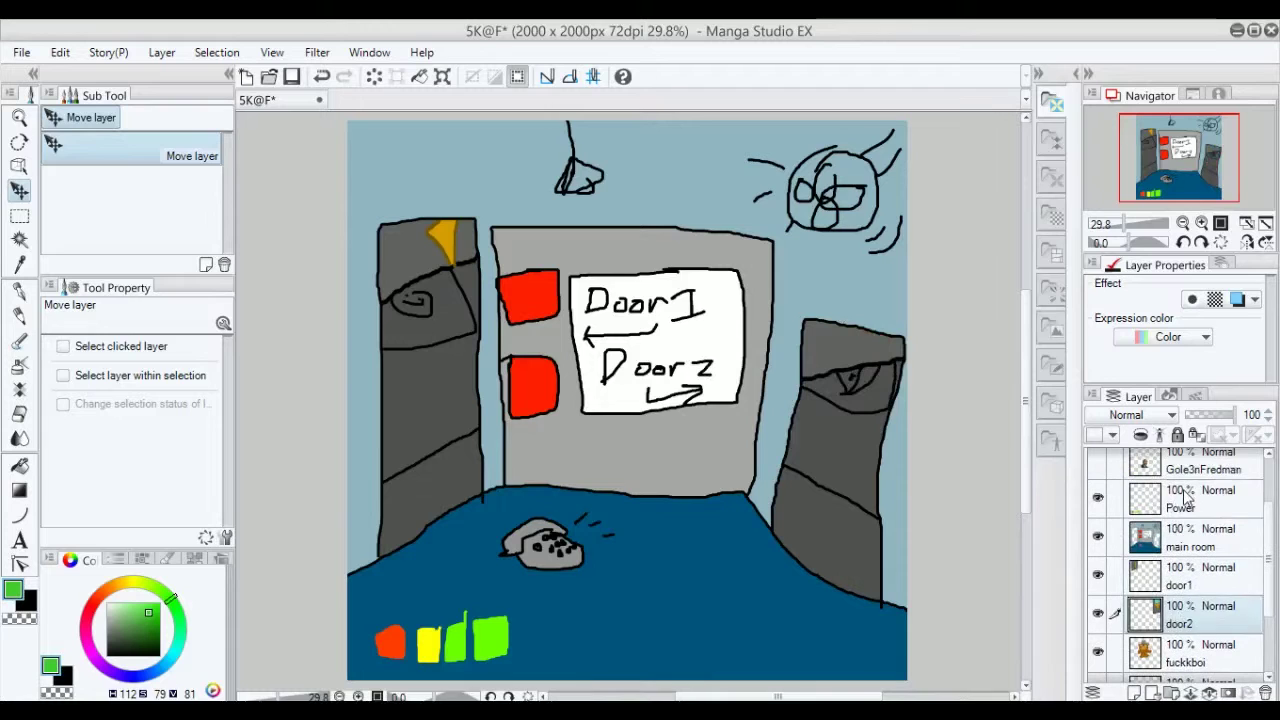
click(1188, 498)
key(e)
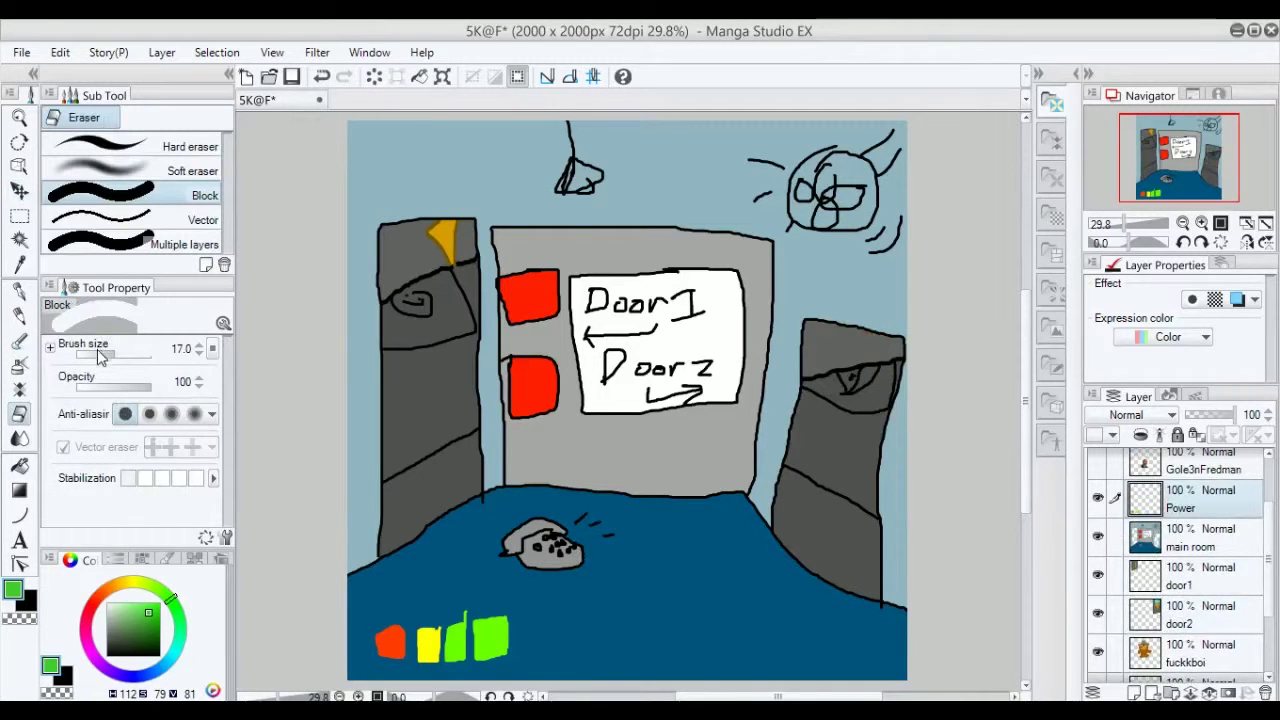
drag(109, 354, 120, 350)
mouse_move(481, 613)
mouse_down()
mouse_move(495, 665)
mouse_move(496, 620)
mouse_move(506, 636)
mouse_up()
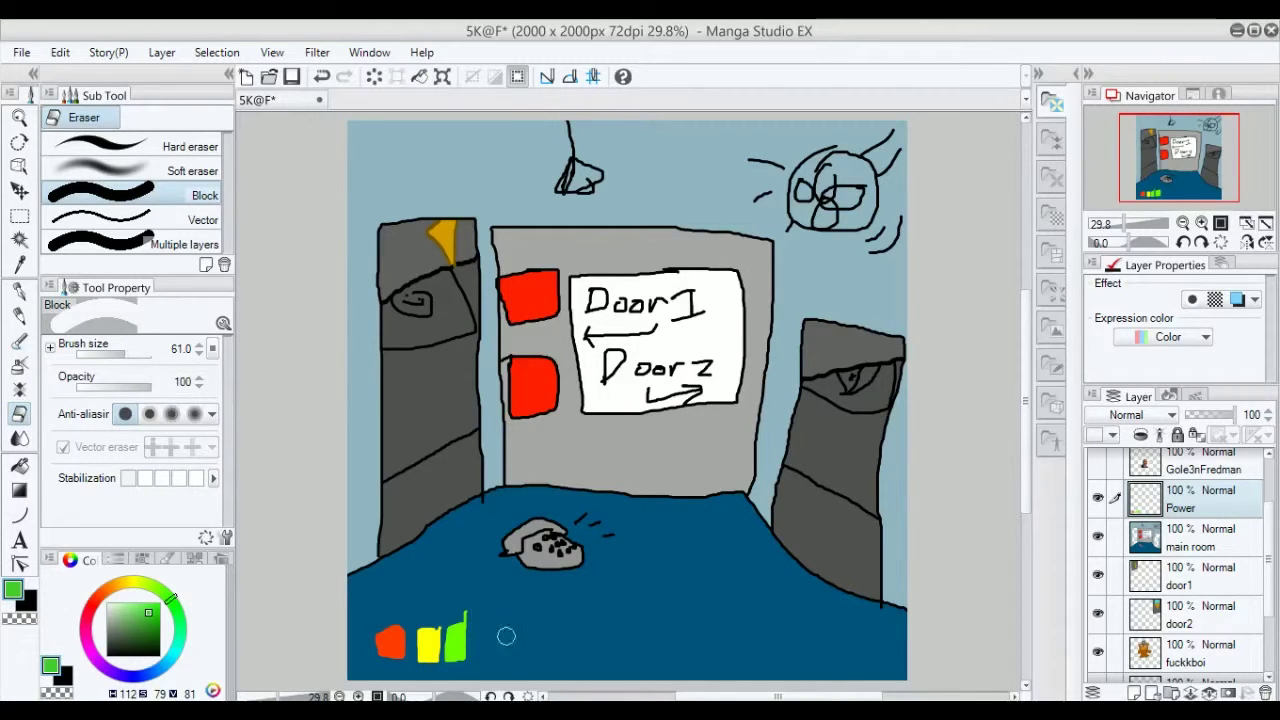
Step: Lower the door1 layer so the door with the round turquoise window closes the left doorway
scroll(1170, 566, down, 2)
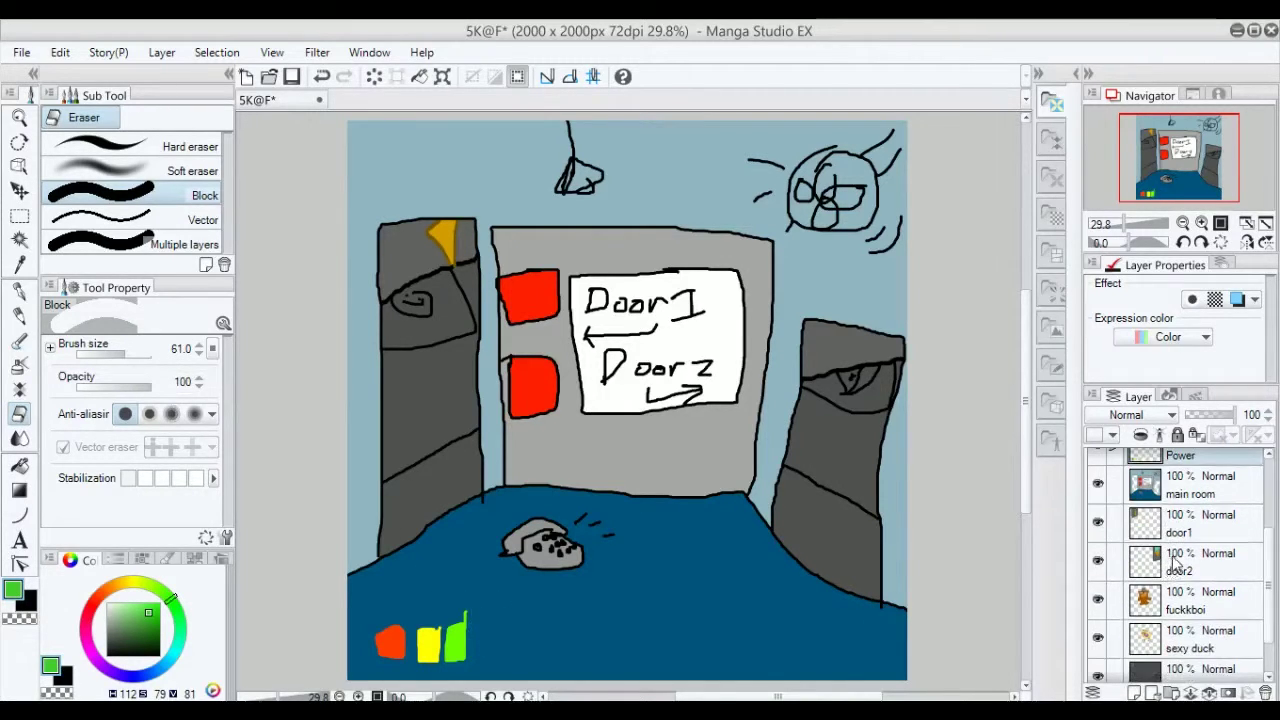
click(1187, 526)
key(k)
mouse_move(462, 246)
mouse_down()
mouse_move(475, 474)
mouse_move(461, 512)
mouse_up()
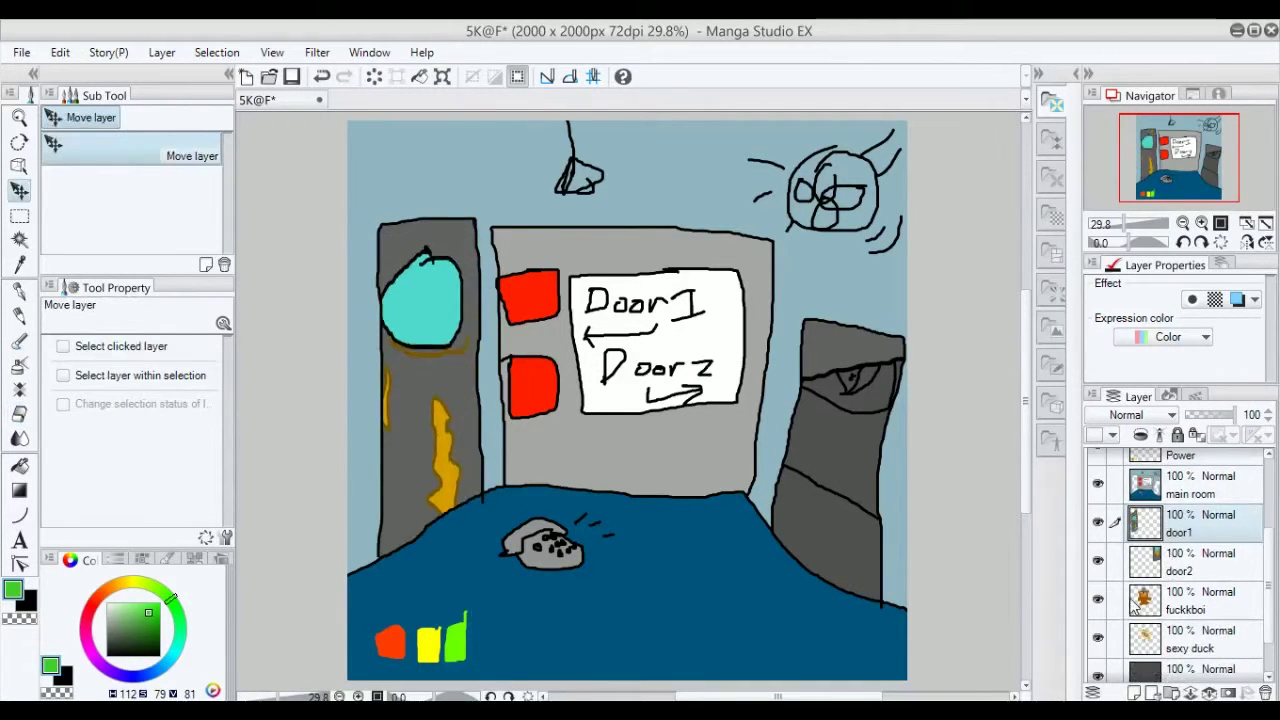
Step: Raise the door1 layer and position the brown bear character's layer so it stands in the open left doorway
click(1177, 612)
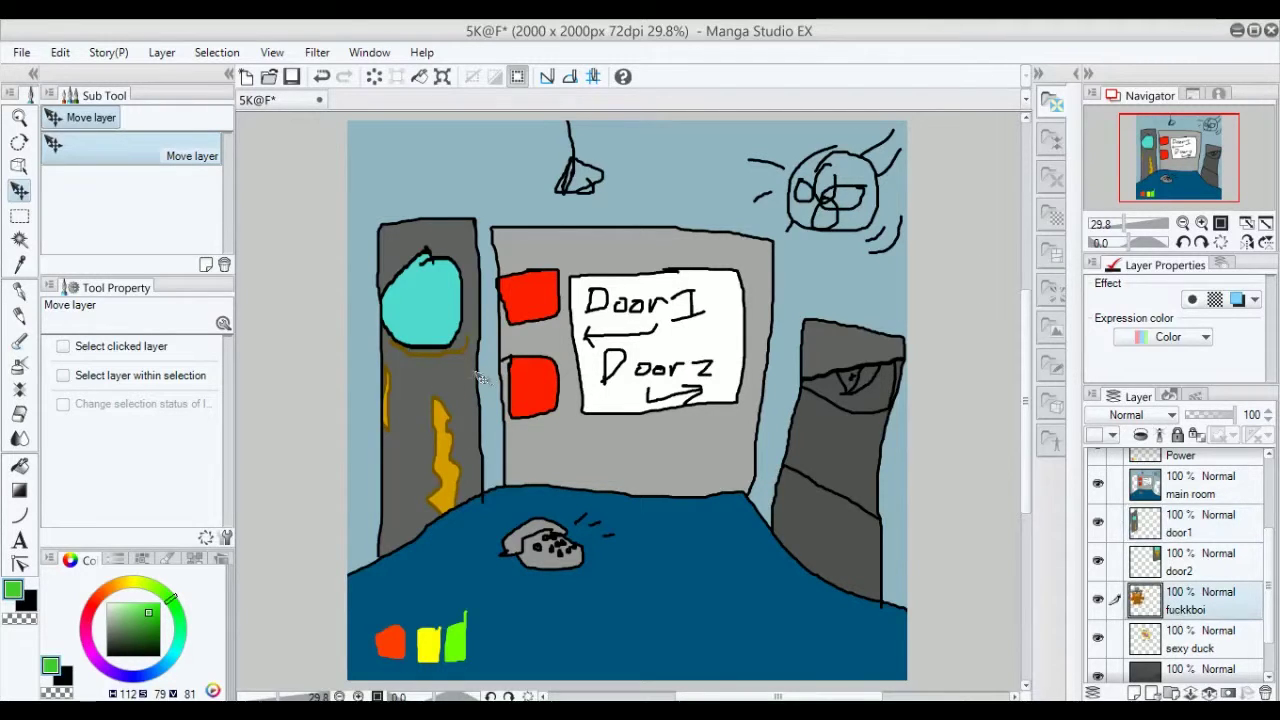
click(1170, 528)
drag(406, 452, 438, 237)
click(1236, 610)
mouse_move(458, 376)
mouse_down()
mouse_move(407, 384)
mouse_move(420, 345)
mouse_up()
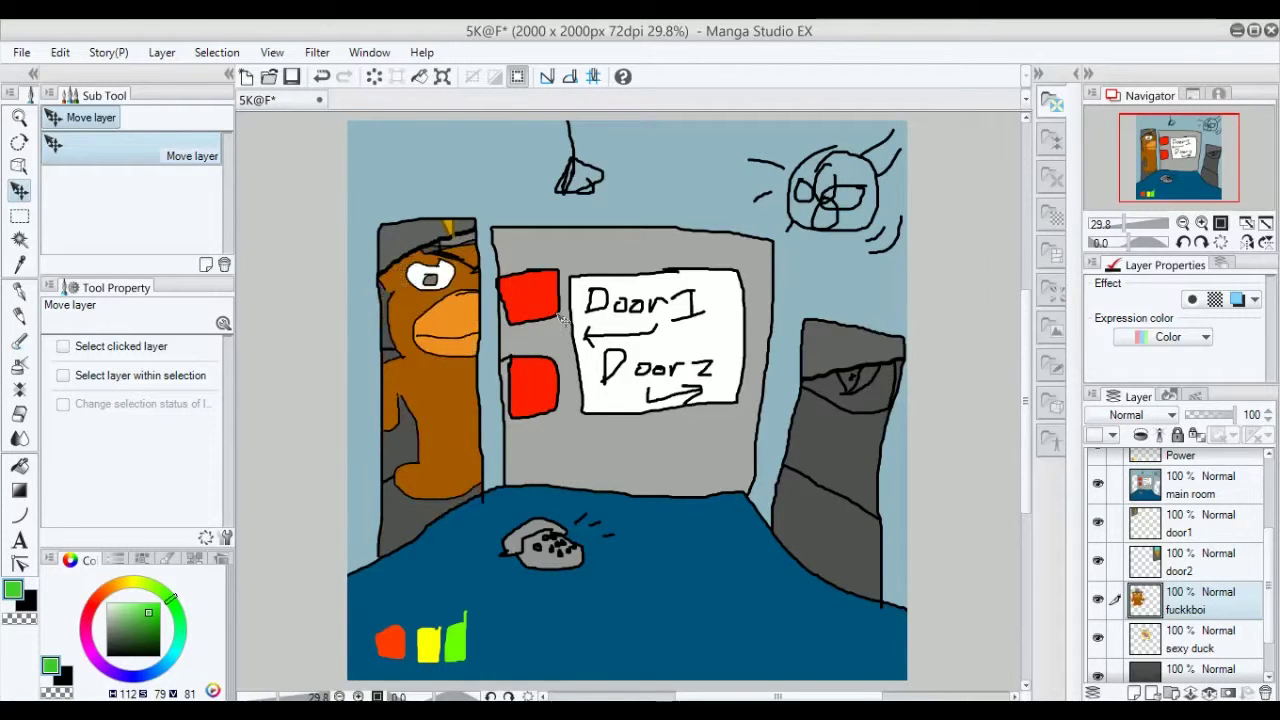
drag(544, 292, 540, 291)
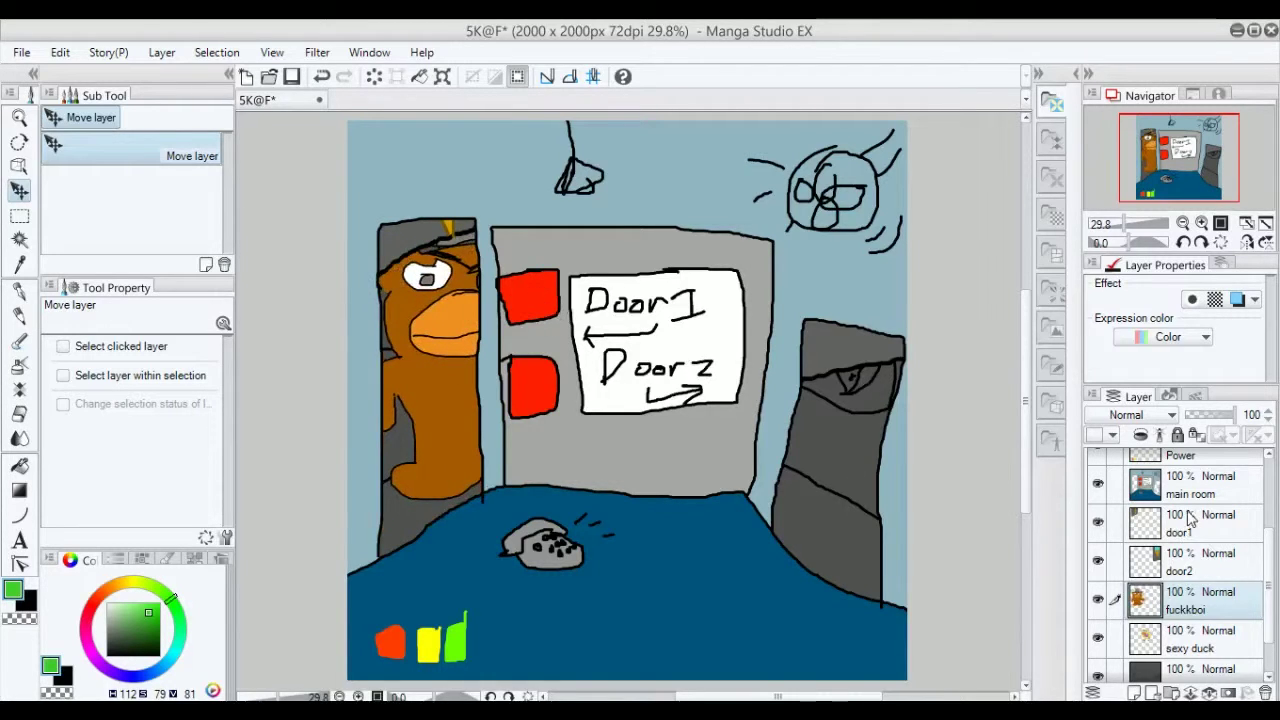
Step: Lower the door1 layer over the bear character in the left doorway
click(1190, 518)
drag(445, 228, 438, 306)
Step: Move the duck layer into the right doorway and lower the door2 layer to cover it
click(1188, 645)
drag(707, 323, 818, 424)
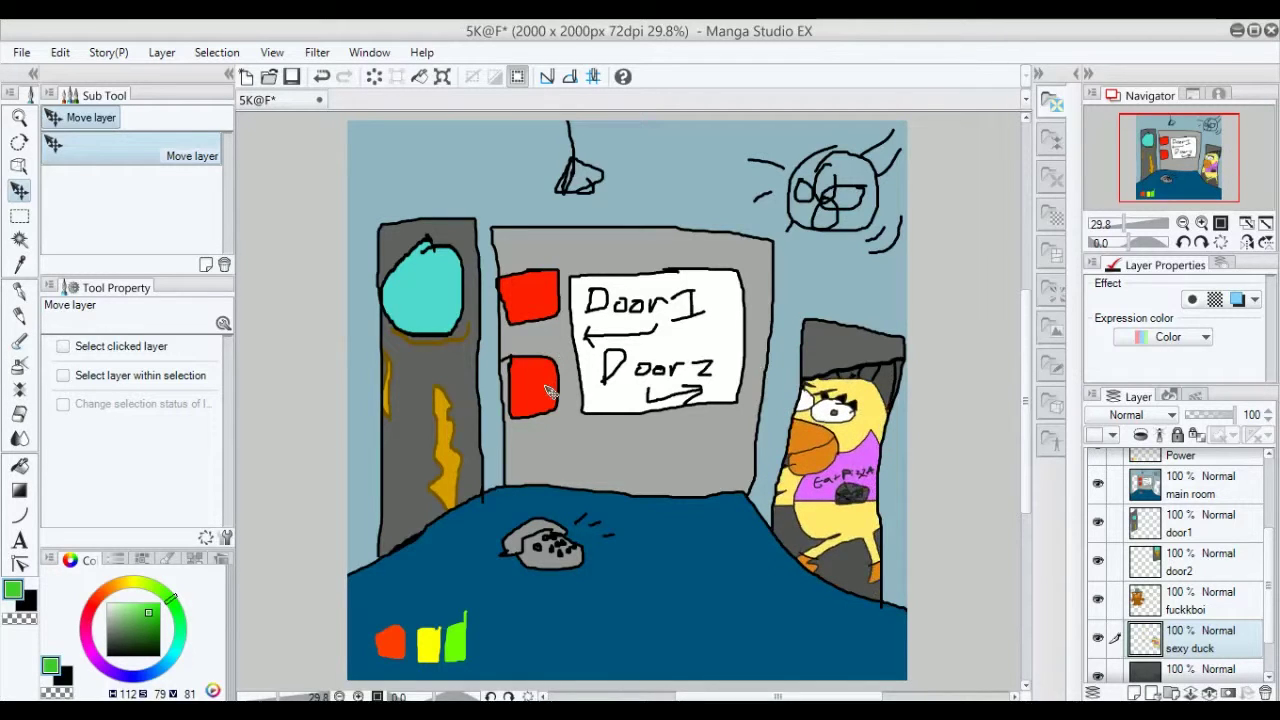
click(1120, 565)
drag(869, 334, 870, 450)
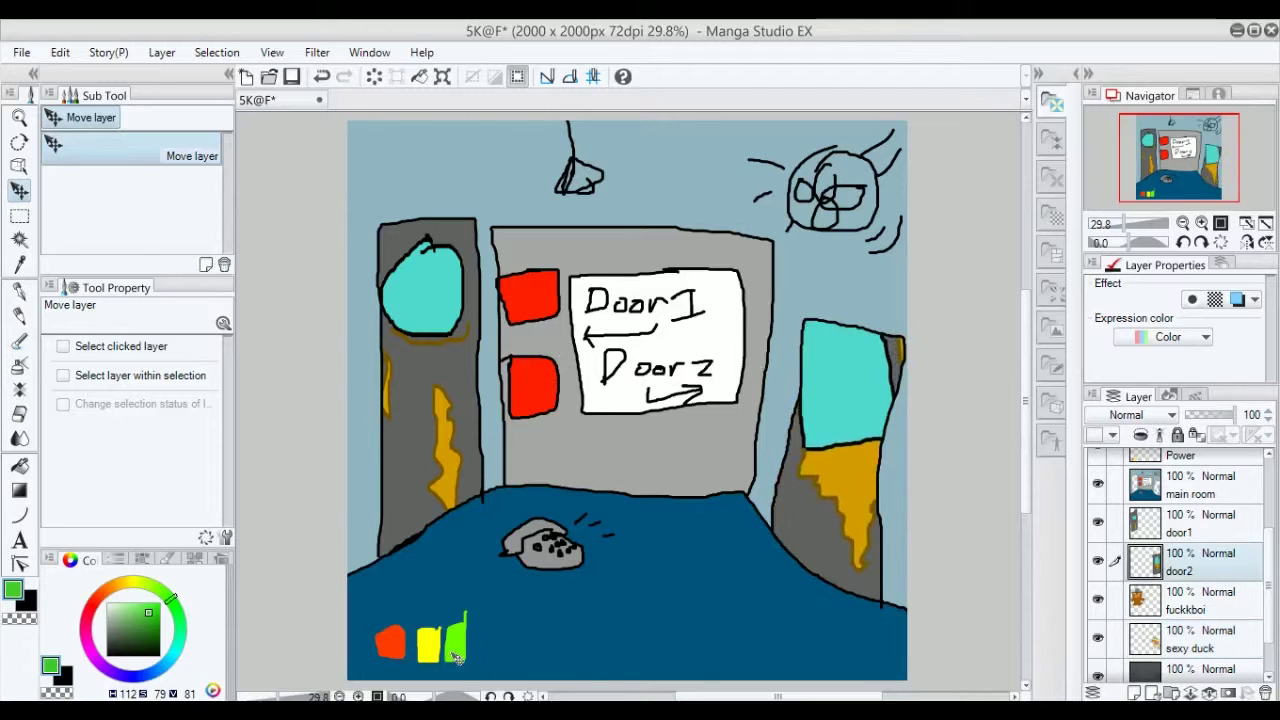
Step: Erase the remaining green bar on the Power layer, leaving the red and yellow bars
key(e)
scroll(1172, 595, up, 3)
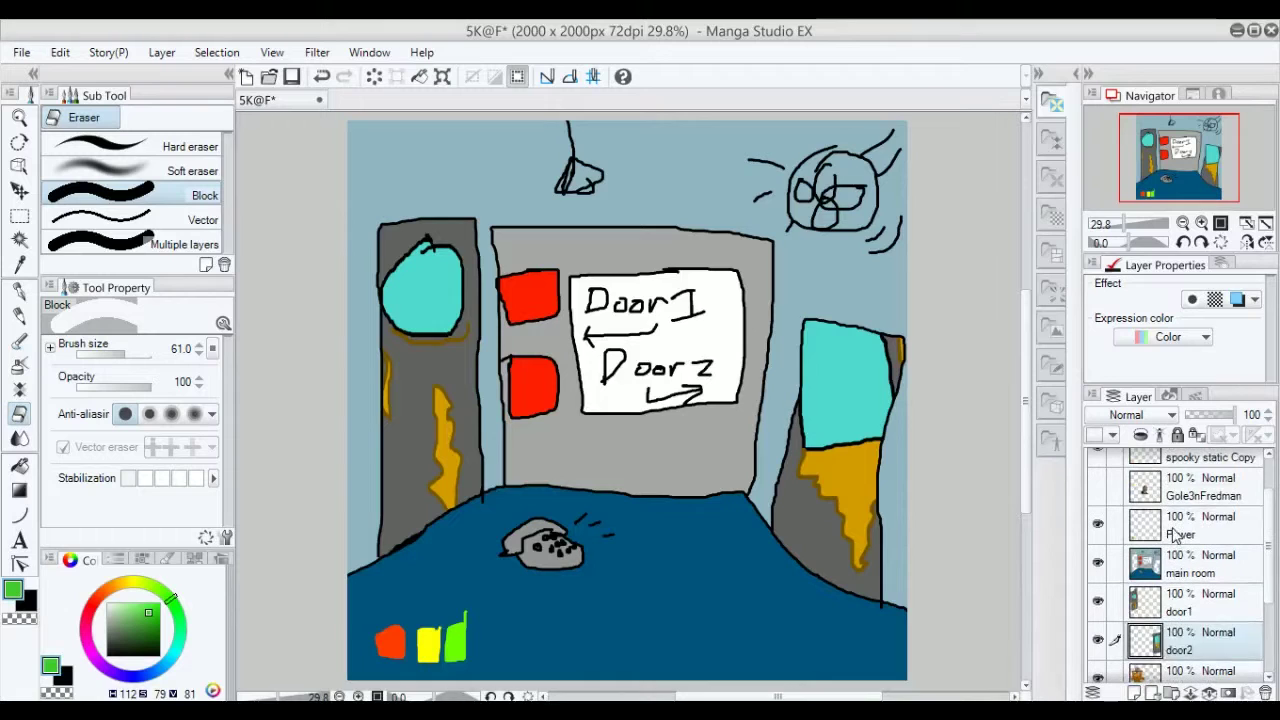
click(1176, 533)
mouse_move(462, 602)
mouse_down()
mouse_move(460, 652)
mouse_move(471, 642)
mouse_move(448, 655)
mouse_move(452, 625)
mouse_move(454, 640)
mouse_up()
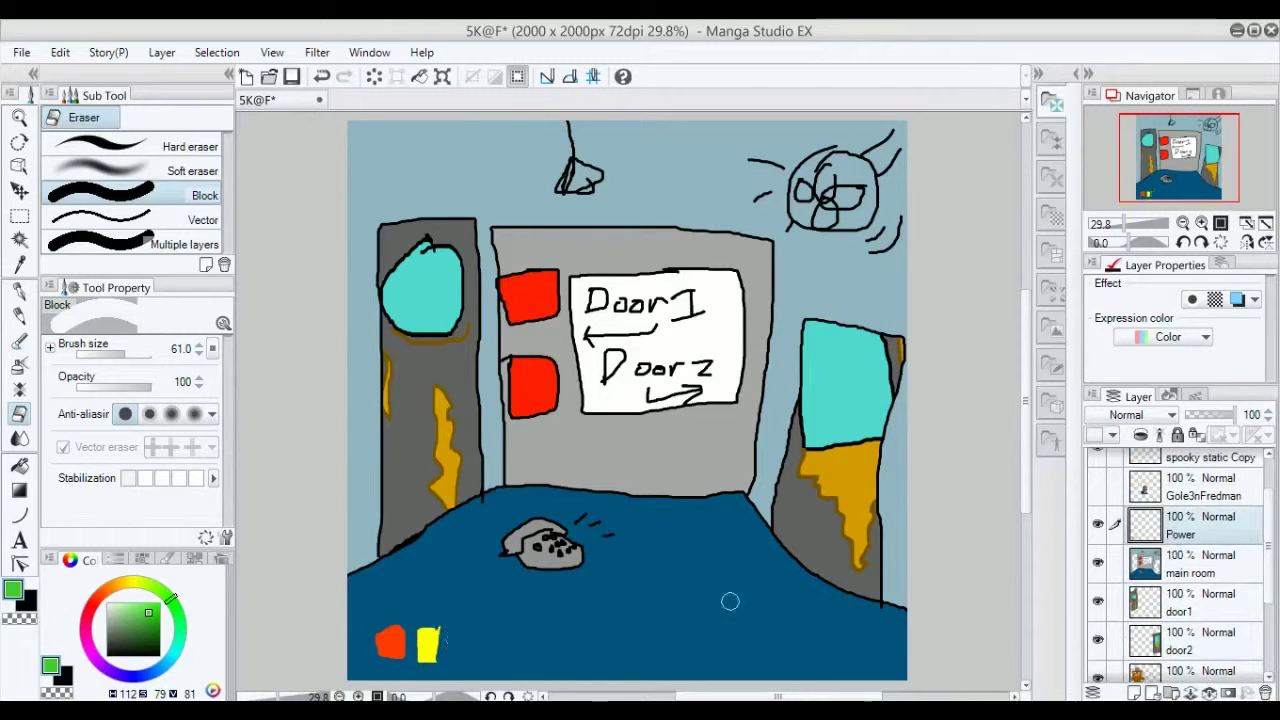
Step: Move the bear layer away from the left doorway and raise the door1 layer to open it
scroll(1176, 635, down, 3)
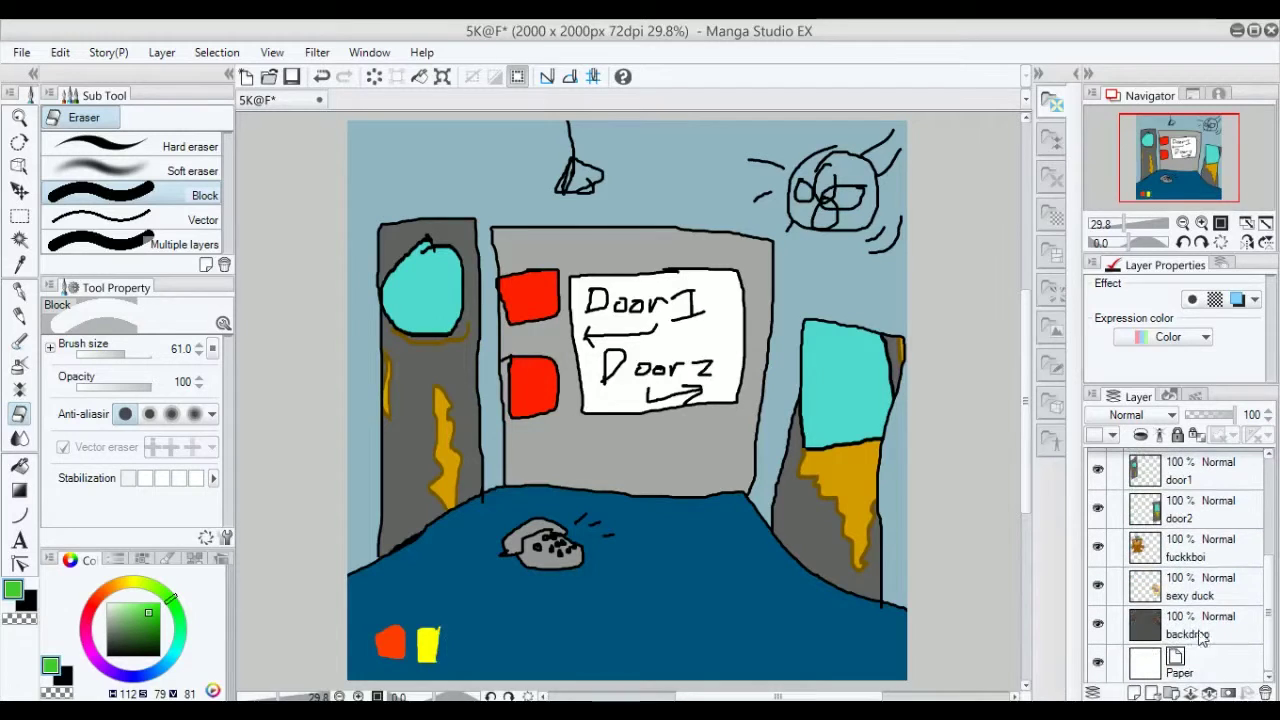
scroll(1210, 638, up, 2)
scroll(1205, 615, up, 3)
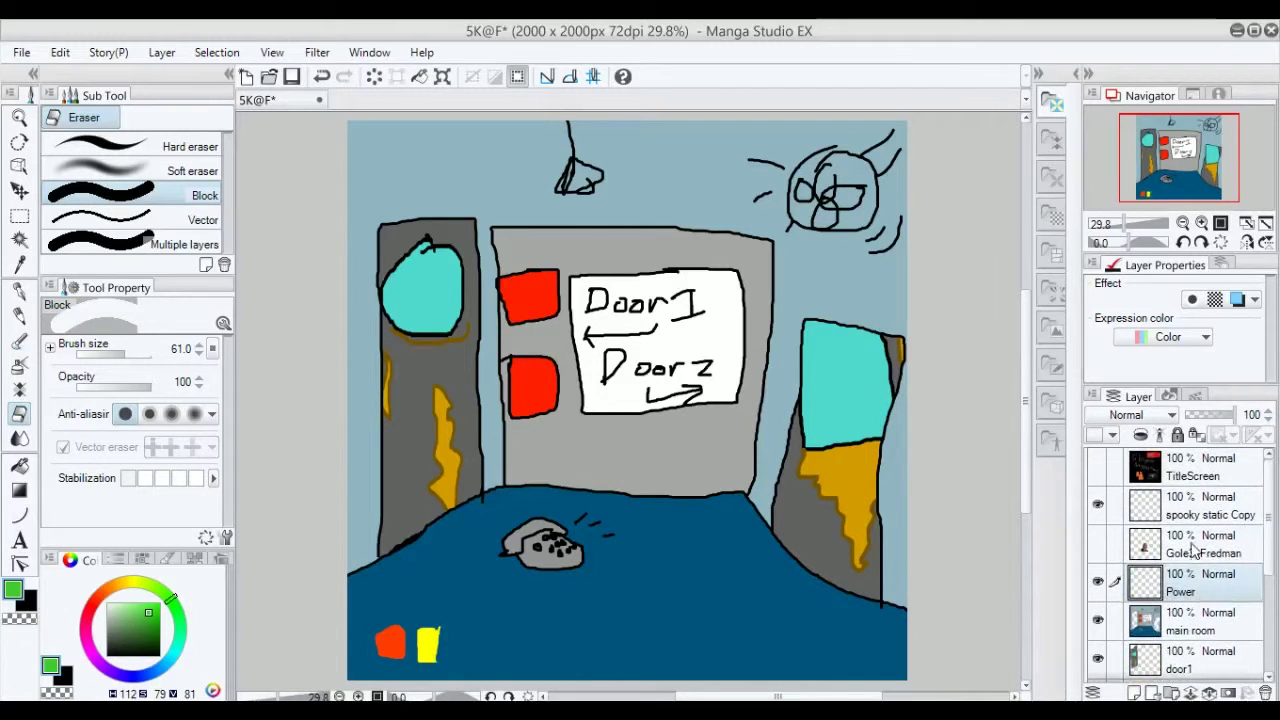
scroll(1192, 548, down, 2)
scroll(1170, 560, down, 1)
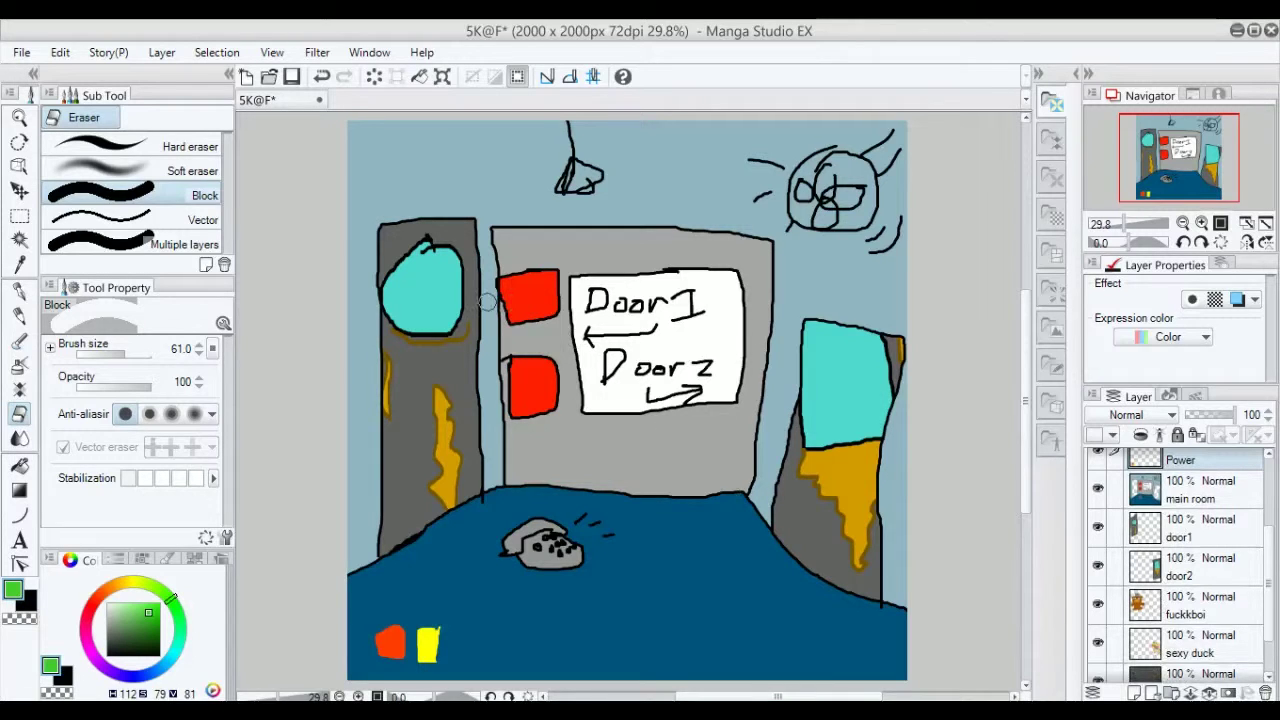
key(k)
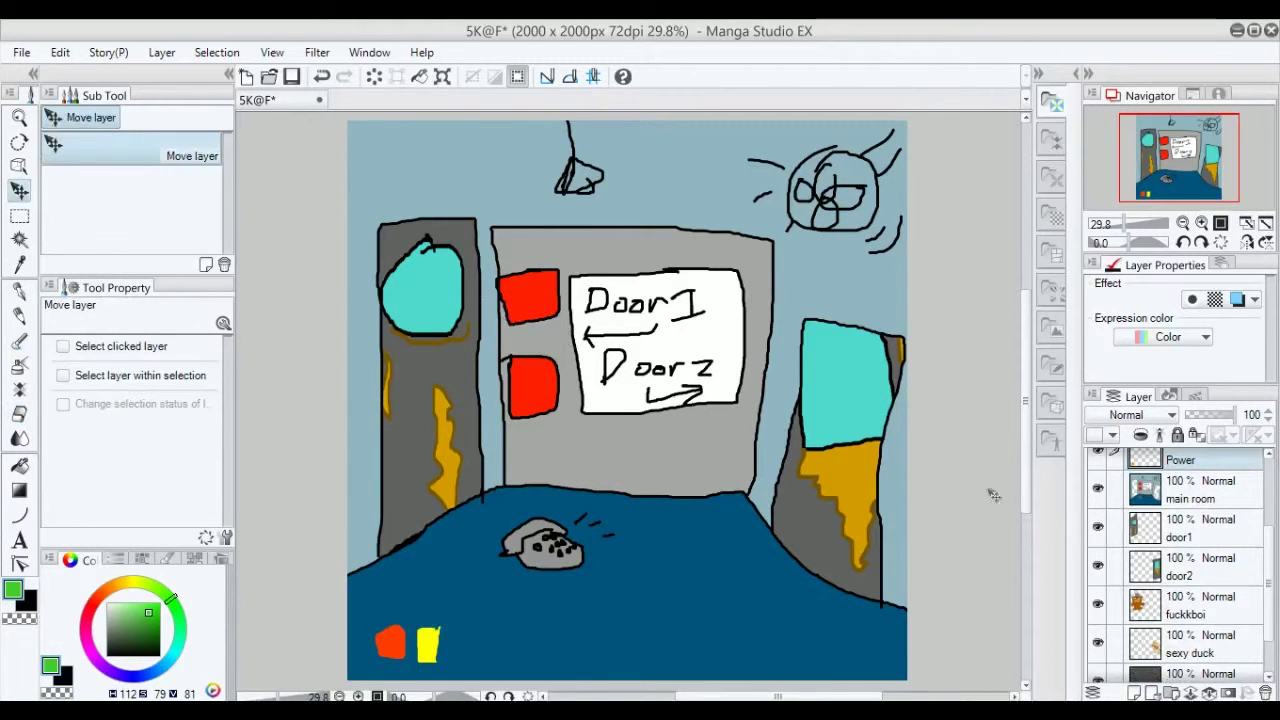
click(1166, 540)
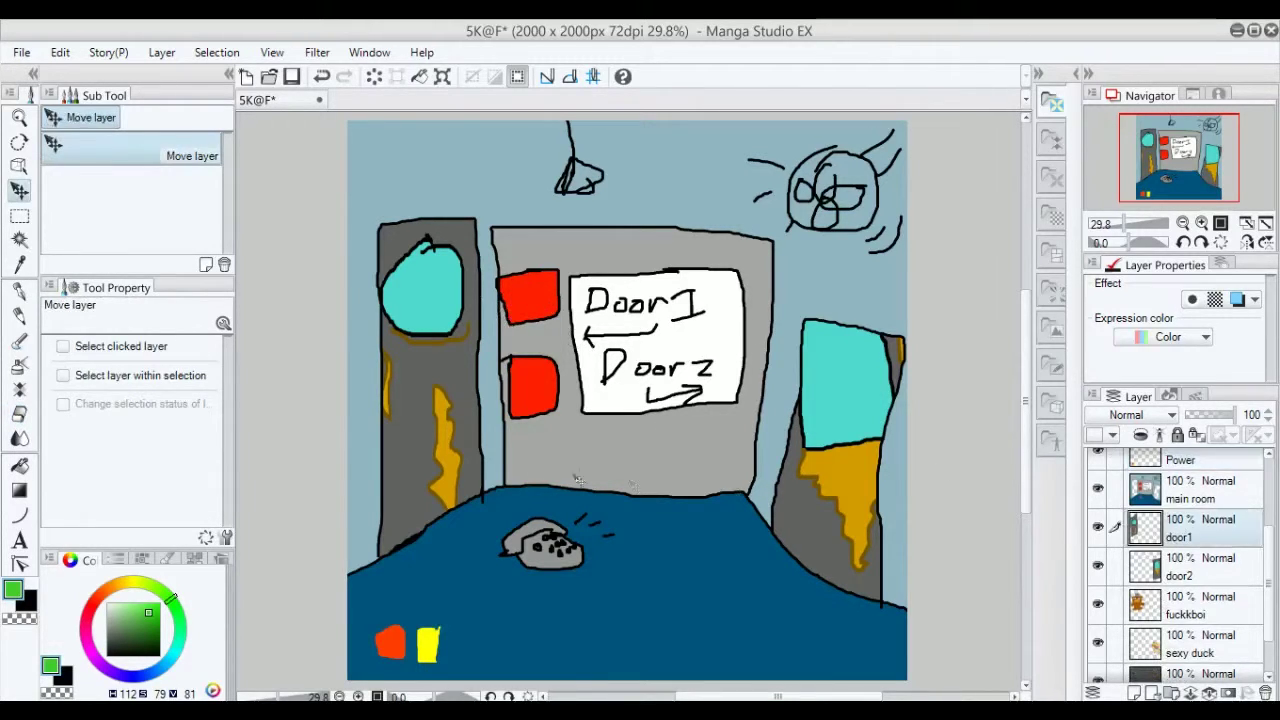
click(1187, 604)
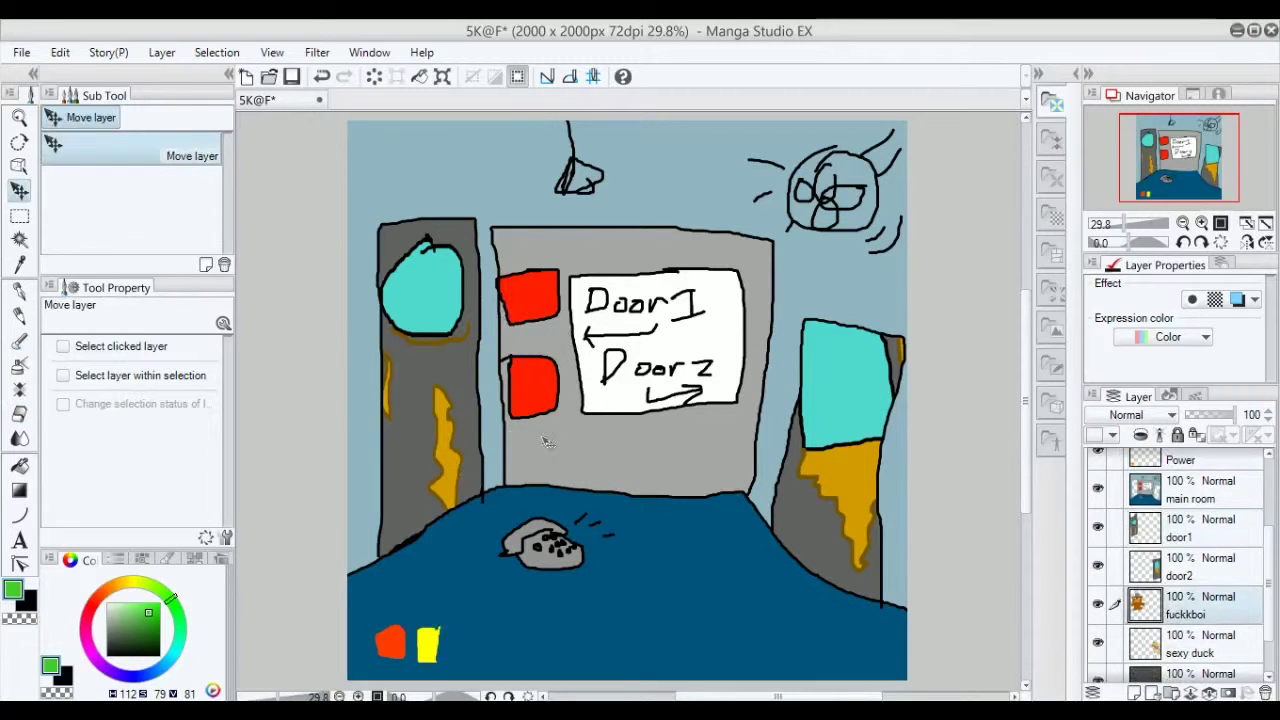
click(1183, 545)
drag(456, 469, 450, 193)
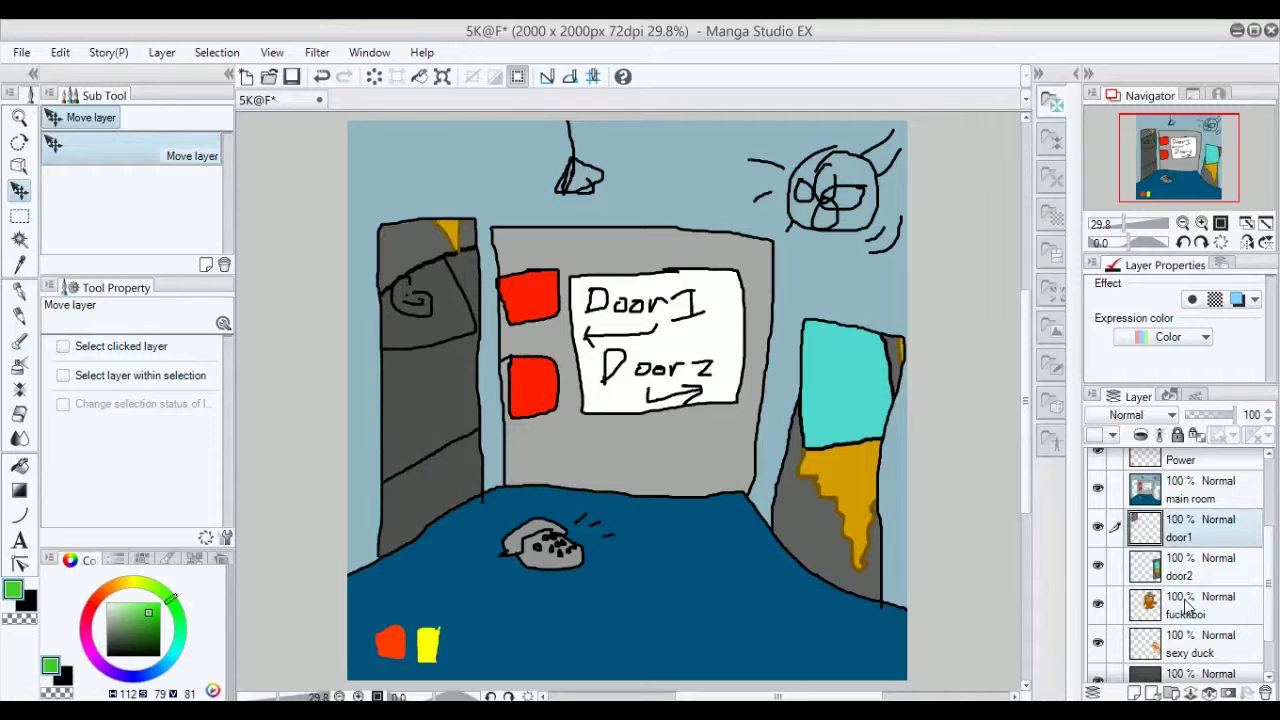
Step: Move the duck layer away from the right doorway, raise the door2 layer to open it, and select the bear layer
click(1198, 652)
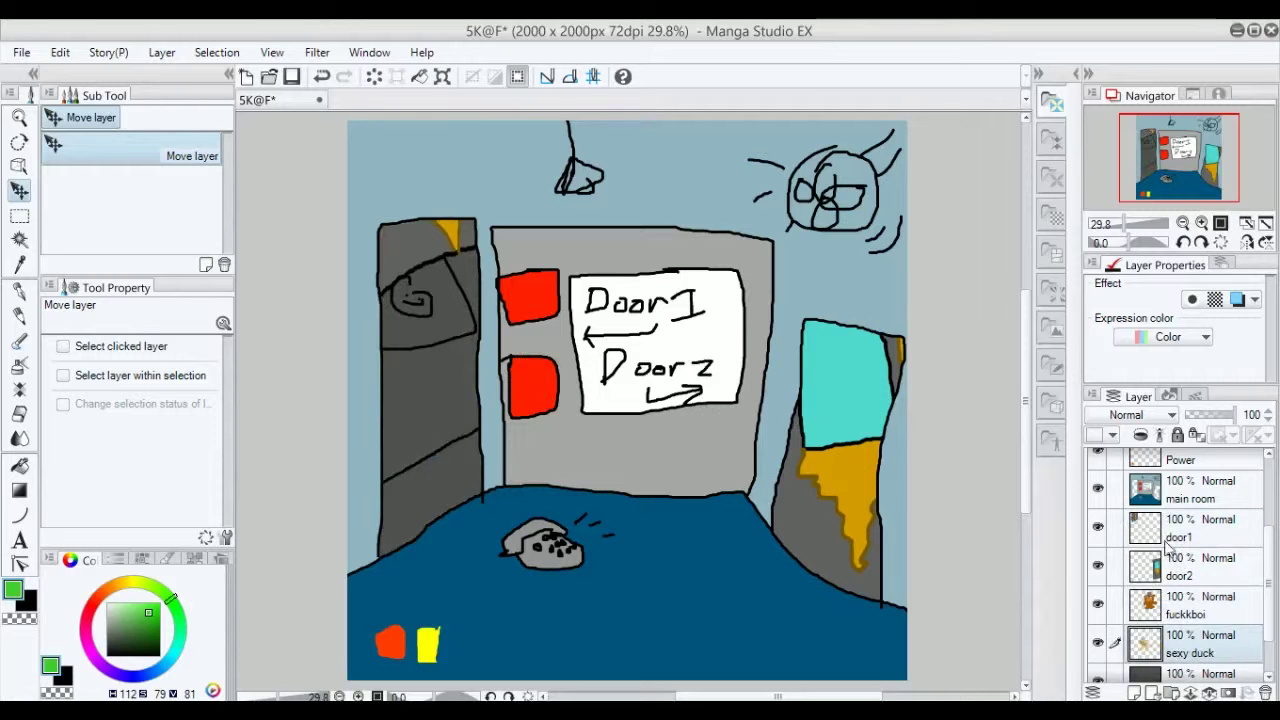
click(1190, 567)
mouse_move(838, 535)
mouse_down()
mouse_move(845, 450)
mouse_move(870, 403)
mouse_move(740, 425)
mouse_up()
click(1229, 619)
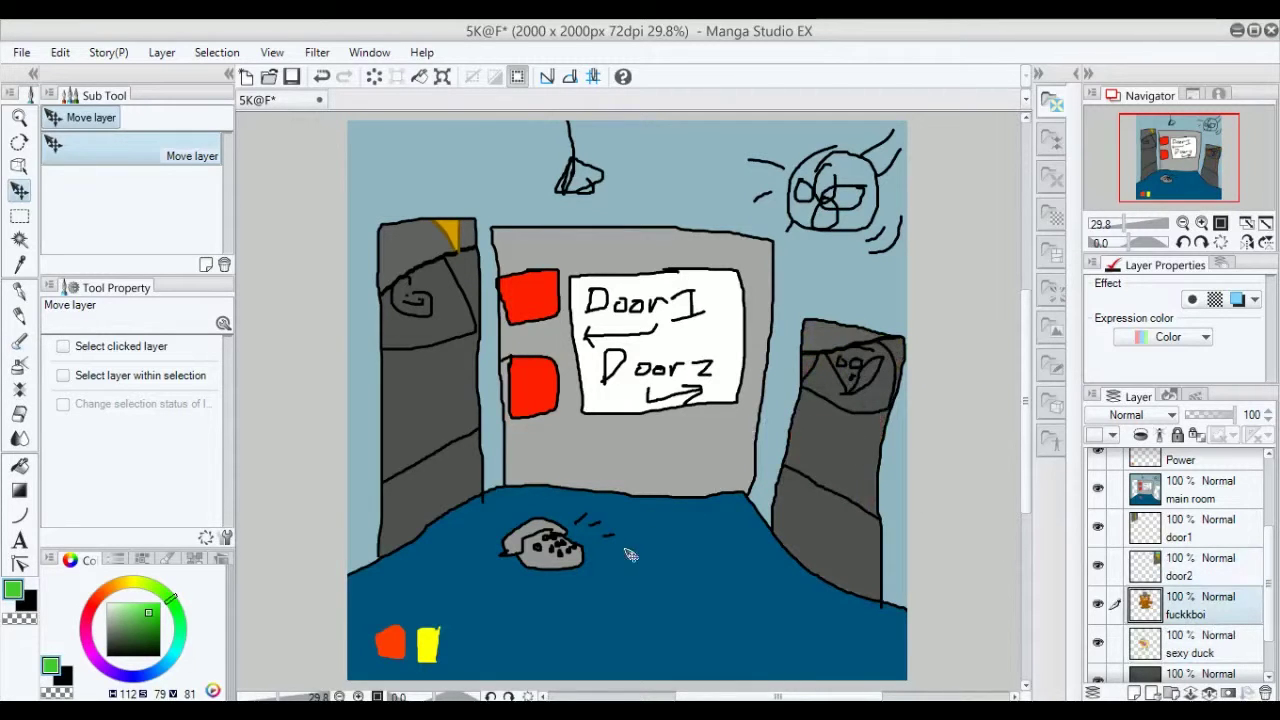
Step: Erase the yellow bar on the Power layer, leaving only the red bar
key(e)
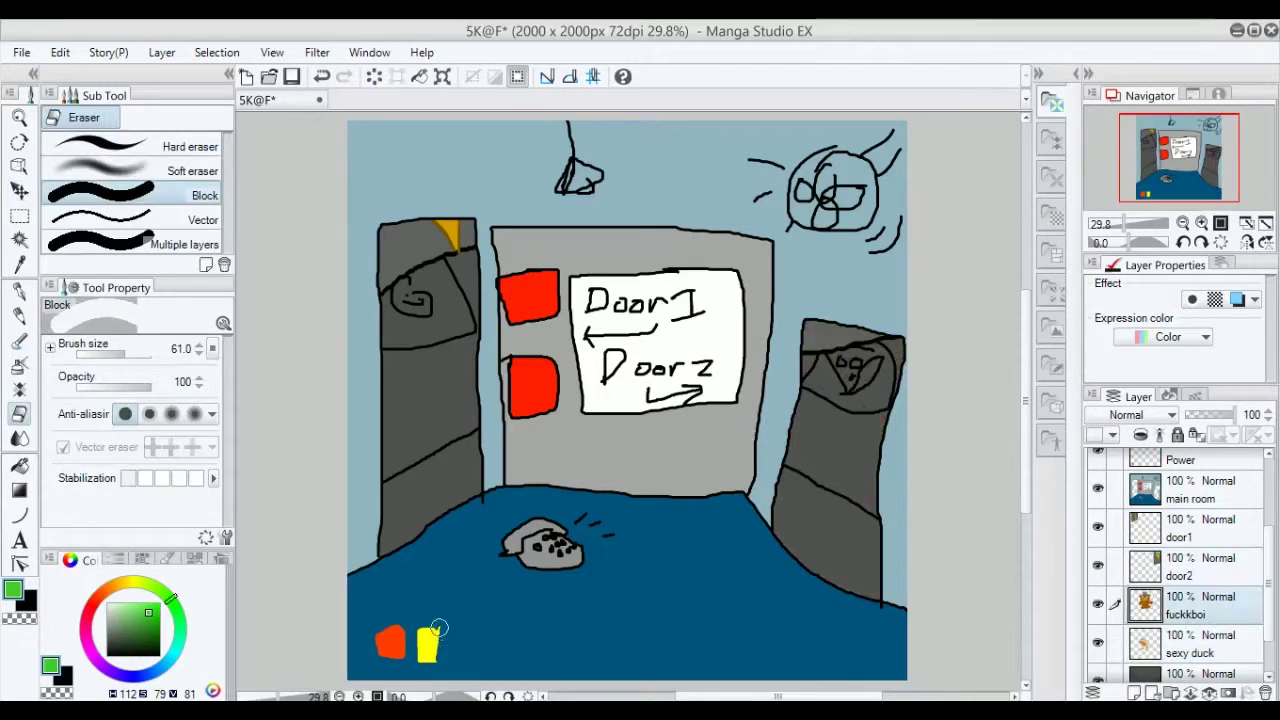
scroll(1162, 568, up, 1)
click(1160, 505)
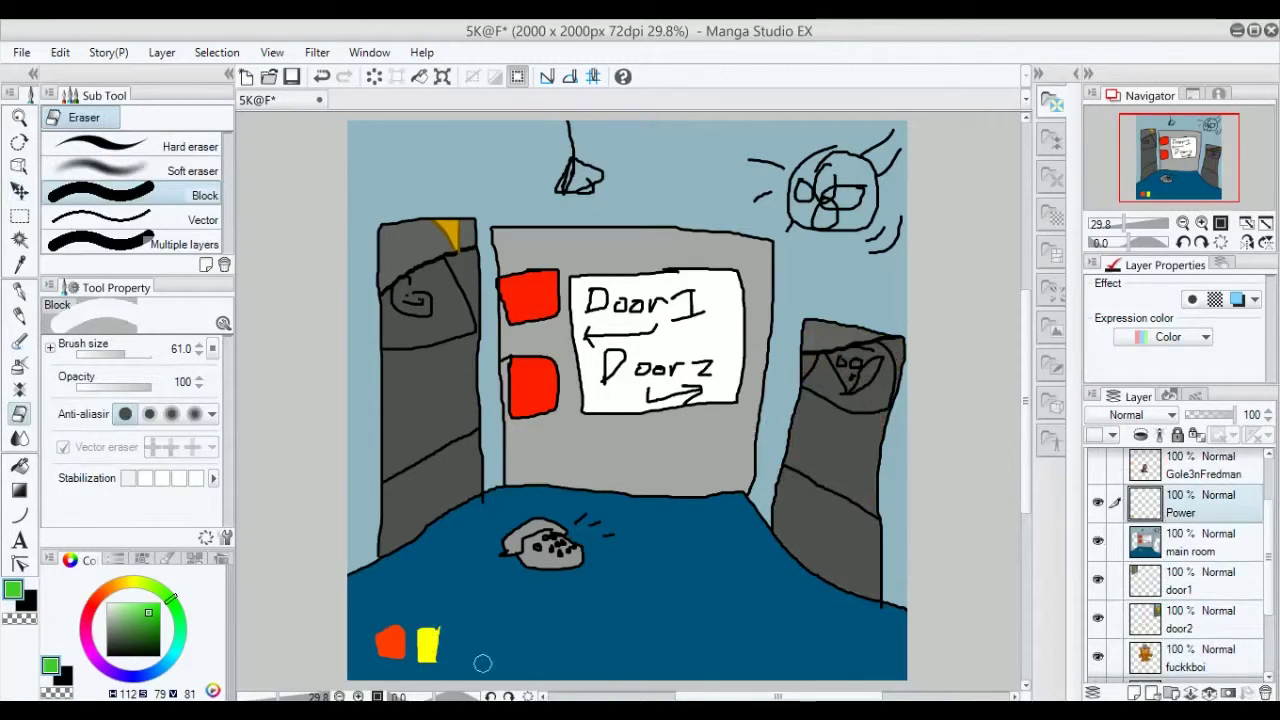
mouse_move(432, 632)
mouse_down()
mouse_move(424, 667)
mouse_move(423, 634)
mouse_up()
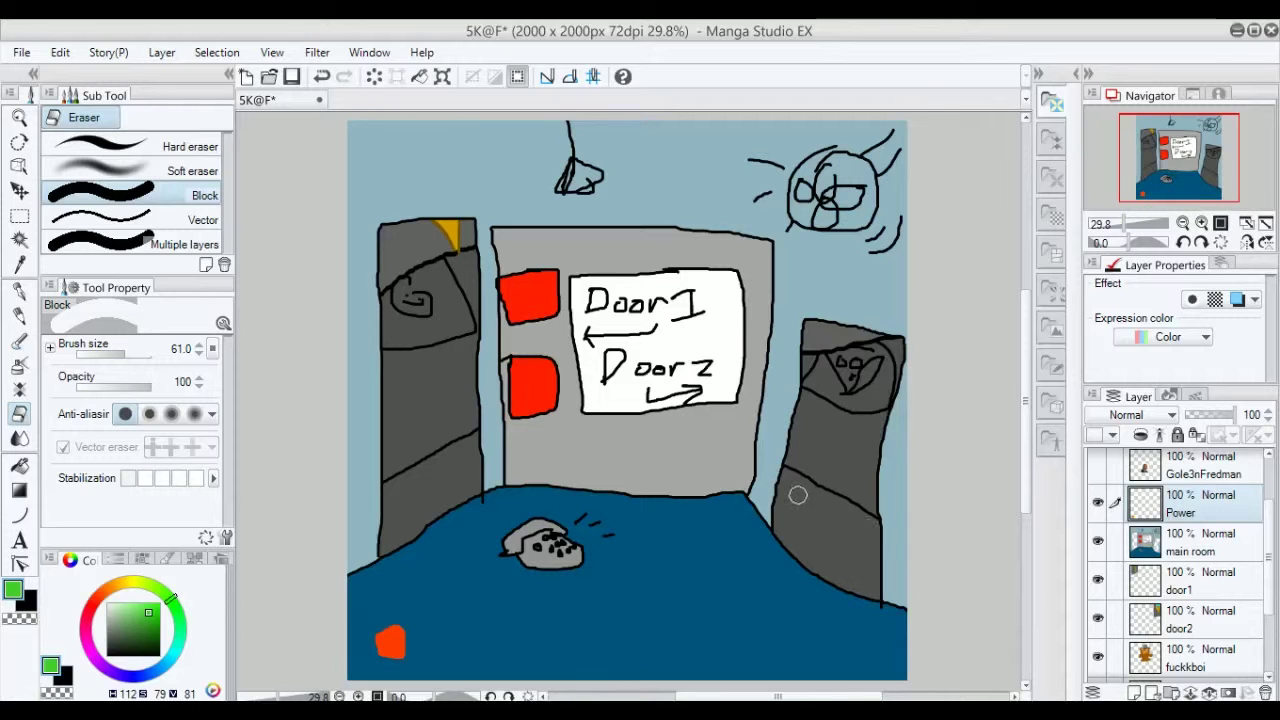
Step: Move the bear layer into the right doorway and the duck layer into the left doorway
click(1188, 657)
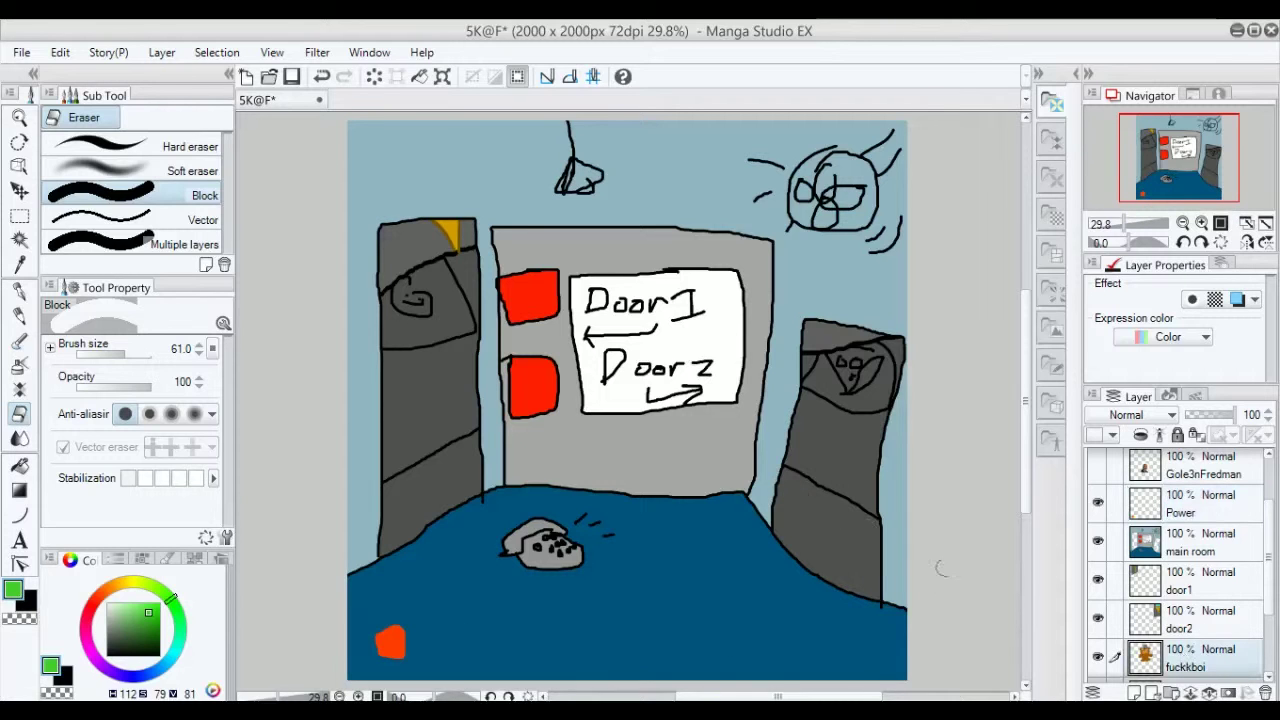
key(k)
drag(700, 397, 878, 487)
scroll(1182, 565, down, 3)
click(1190, 588)
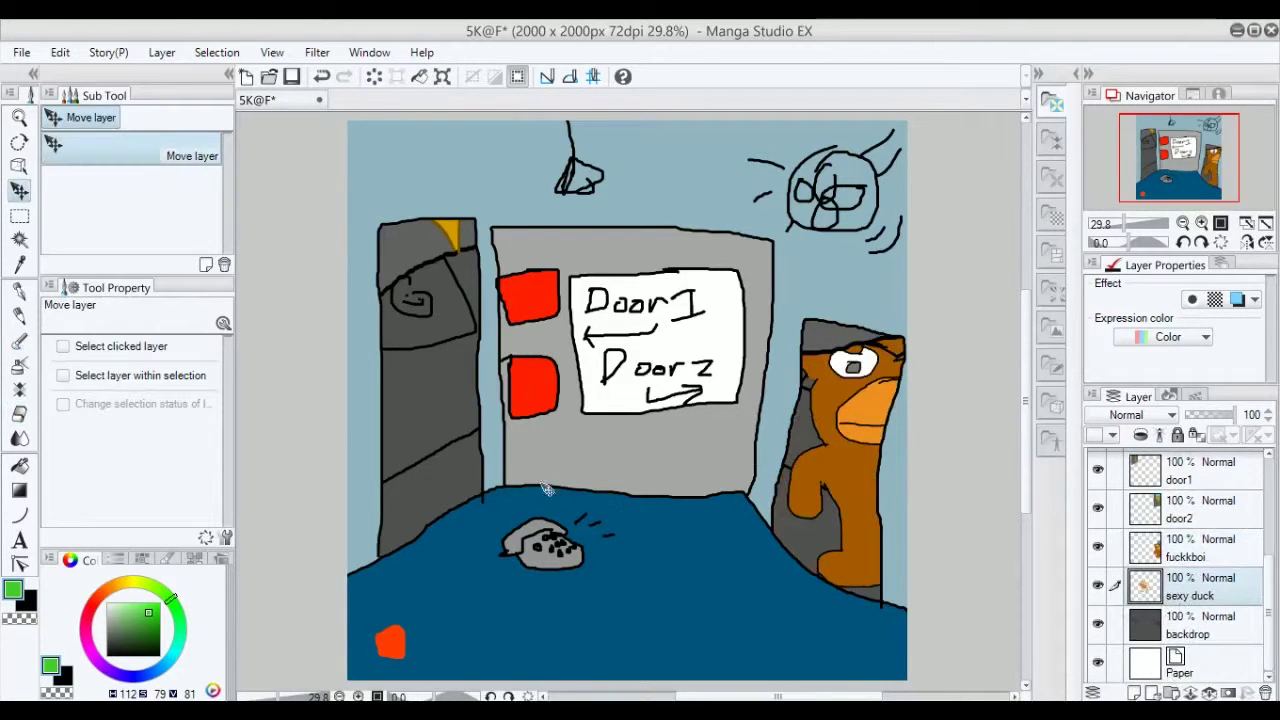
drag(515, 423, 415, 418)
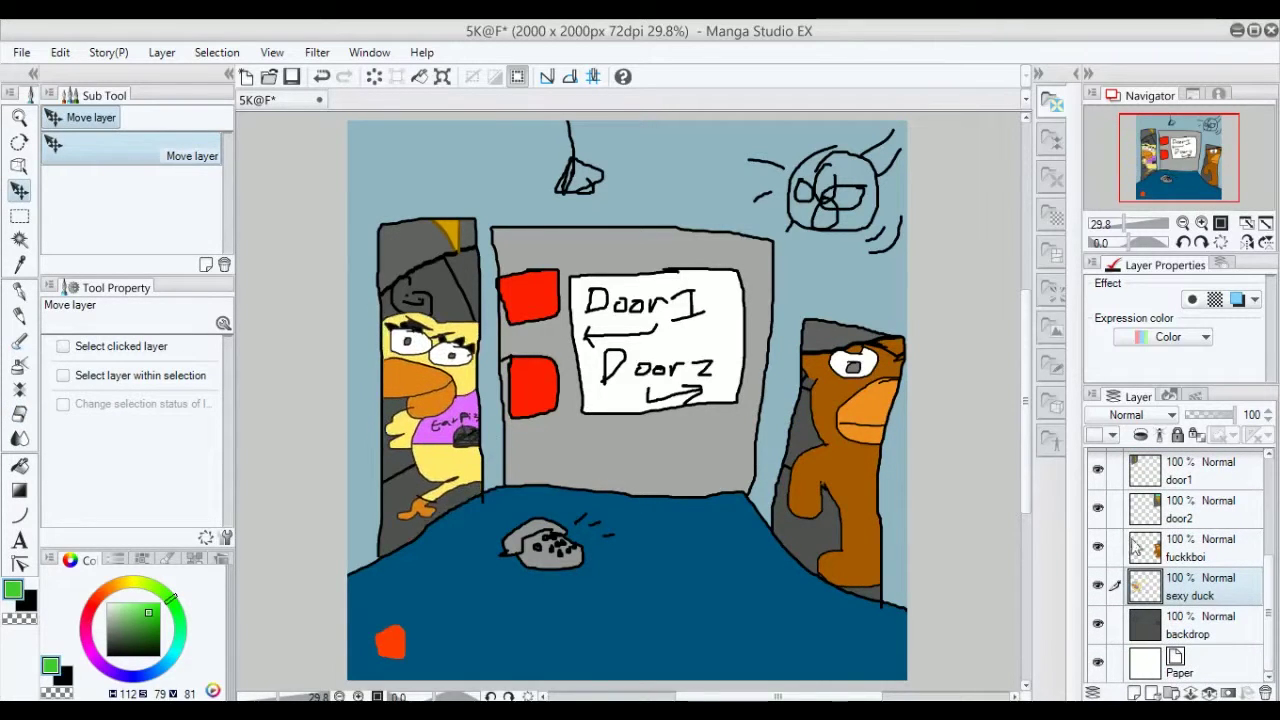
Step: Lower the door2 layer over the bear and the door1 layer over the duck to close both doorways
scroll(1178, 537, up, 1)
click(1178, 545)
drag(932, 332, 906, 580)
click(1152, 497)
drag(395, 253, 450, 500)
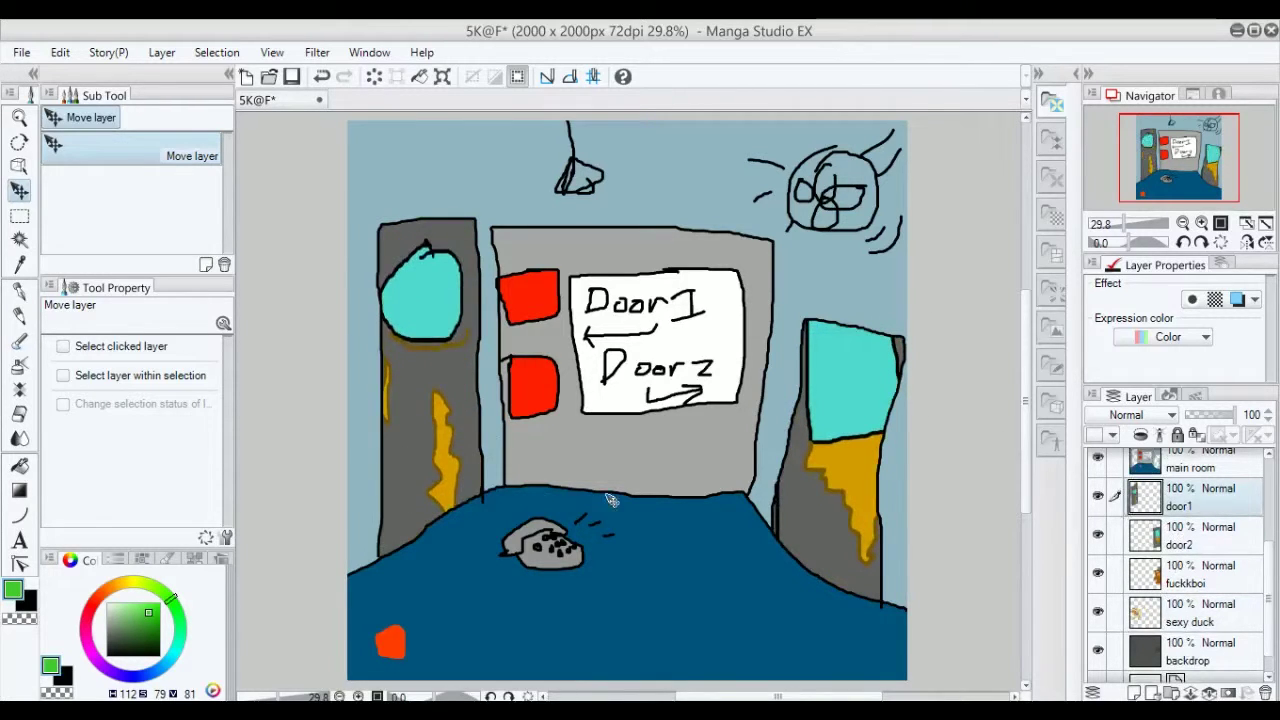
Step: Flash the TitleScreen layer on and off, leaving it hidden, and raise the door1 layer to open the left doorway
scroll(1218, 582, down, 1)
scroll(1200, 578, up, 5)
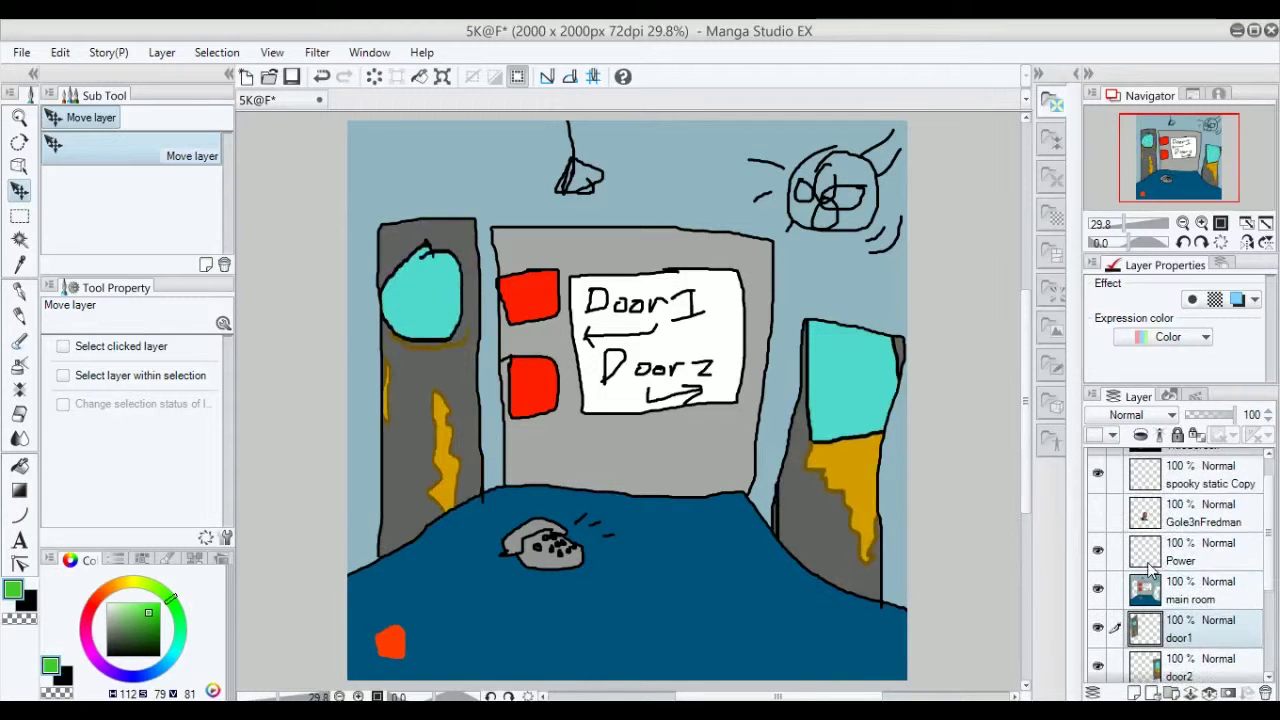
click(1098, 470)
click(1098, 470)
click(1098, 470)
click(1098, 470)
click(1098, 470)
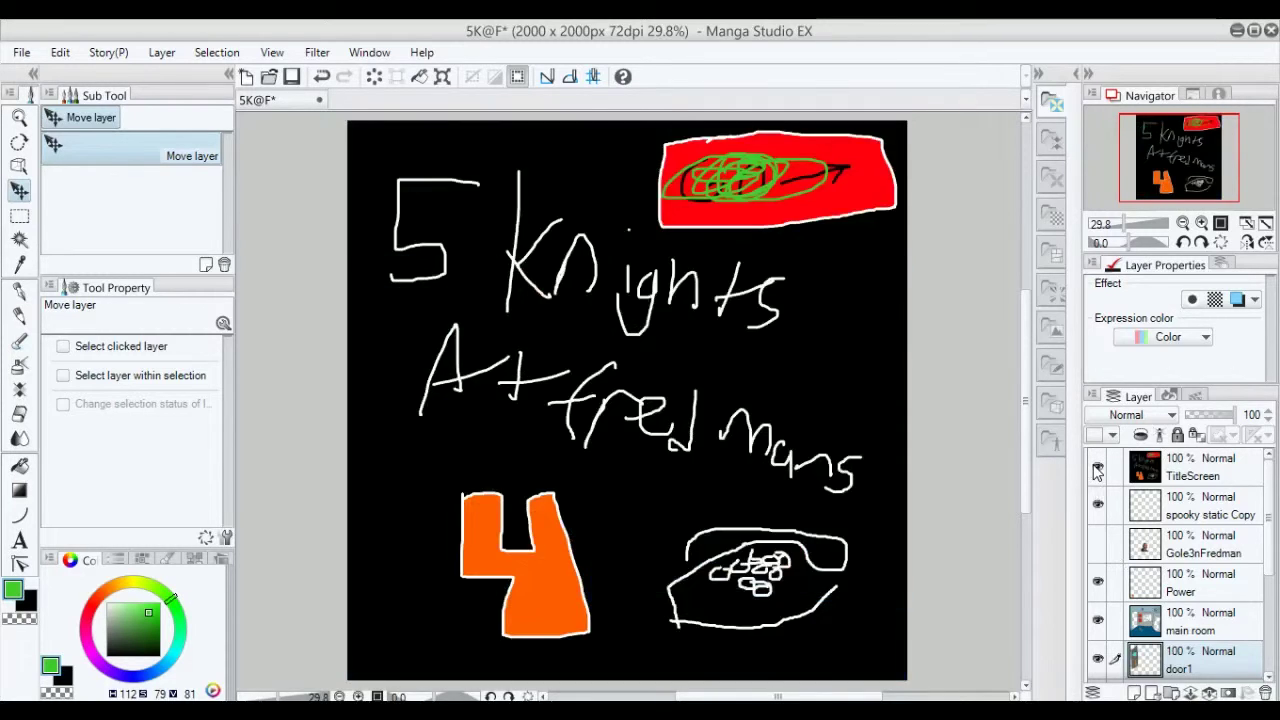
click(1098, 470)
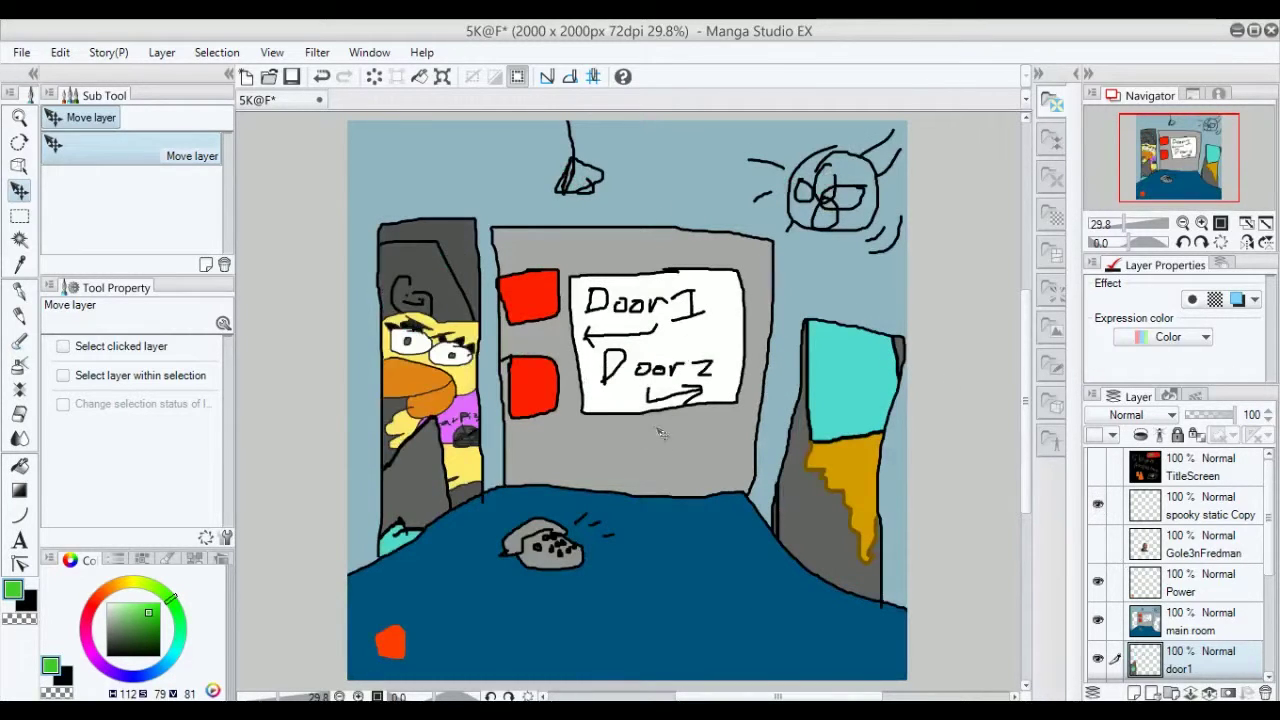
Step: Sweep the spooky static Copy layer up and down over the room and hide it
click(1200, 505)
drag(596, 242, 616, 394)
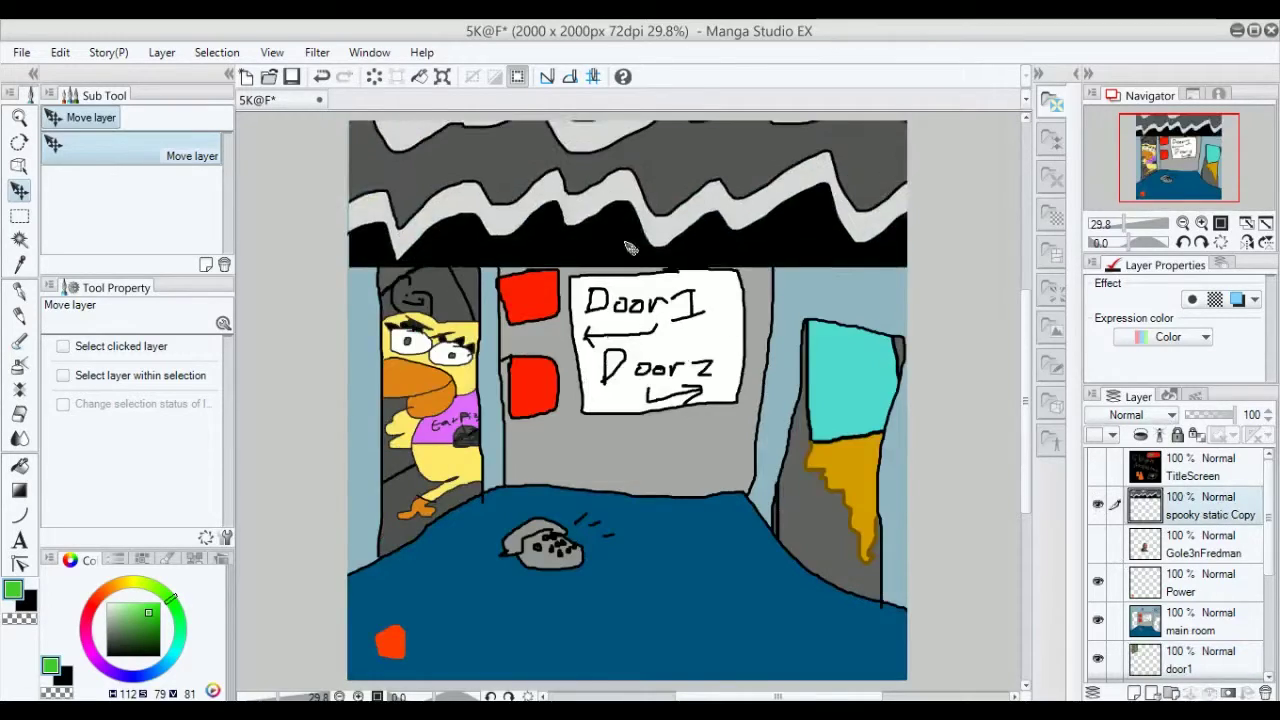
drag(630, 286, 642, 525)
drag(646, 250, 648, 498)
mouse_move(660, 326)
mouse_down()
mouse_move(628, 471)
mouse_move(612, 277)
mouse_move(623, 277)
mouse_move(589, 366)
mouse_move(640, 300)
mouse_move(672, 320)
mouse_move(672, 250)
mouse_up()
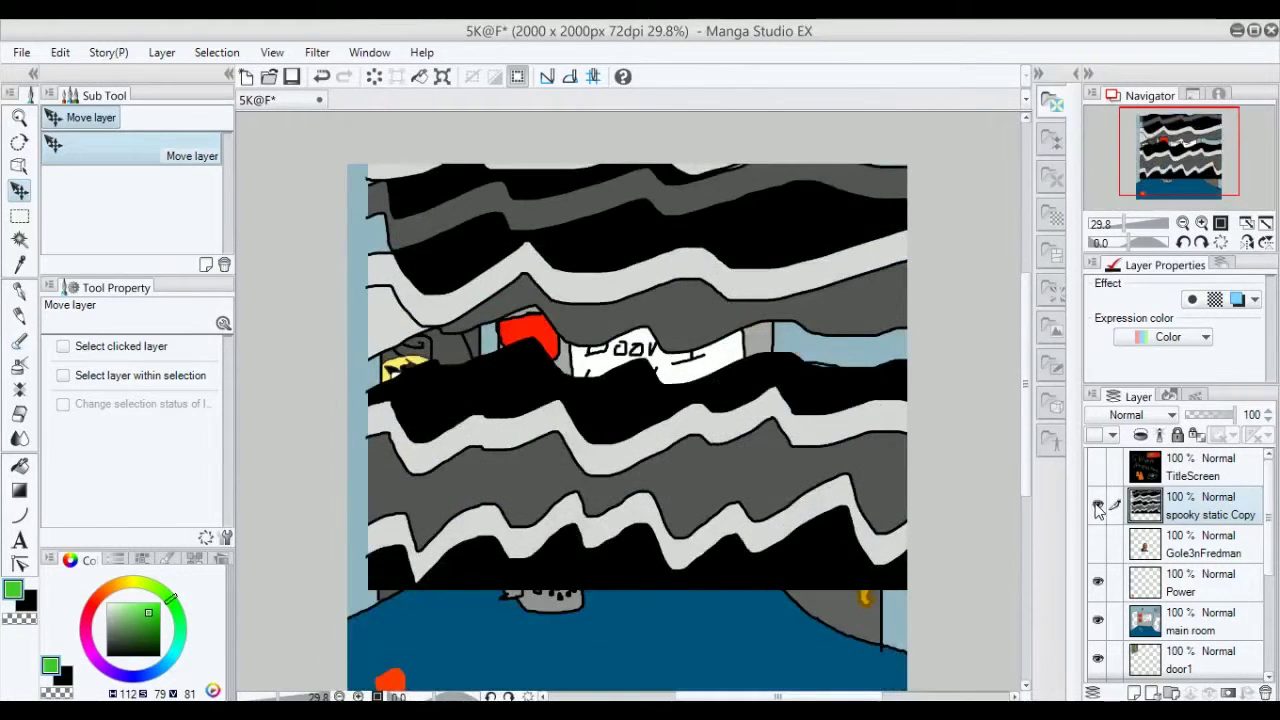
click(1097, 503)
click(1097, 543)
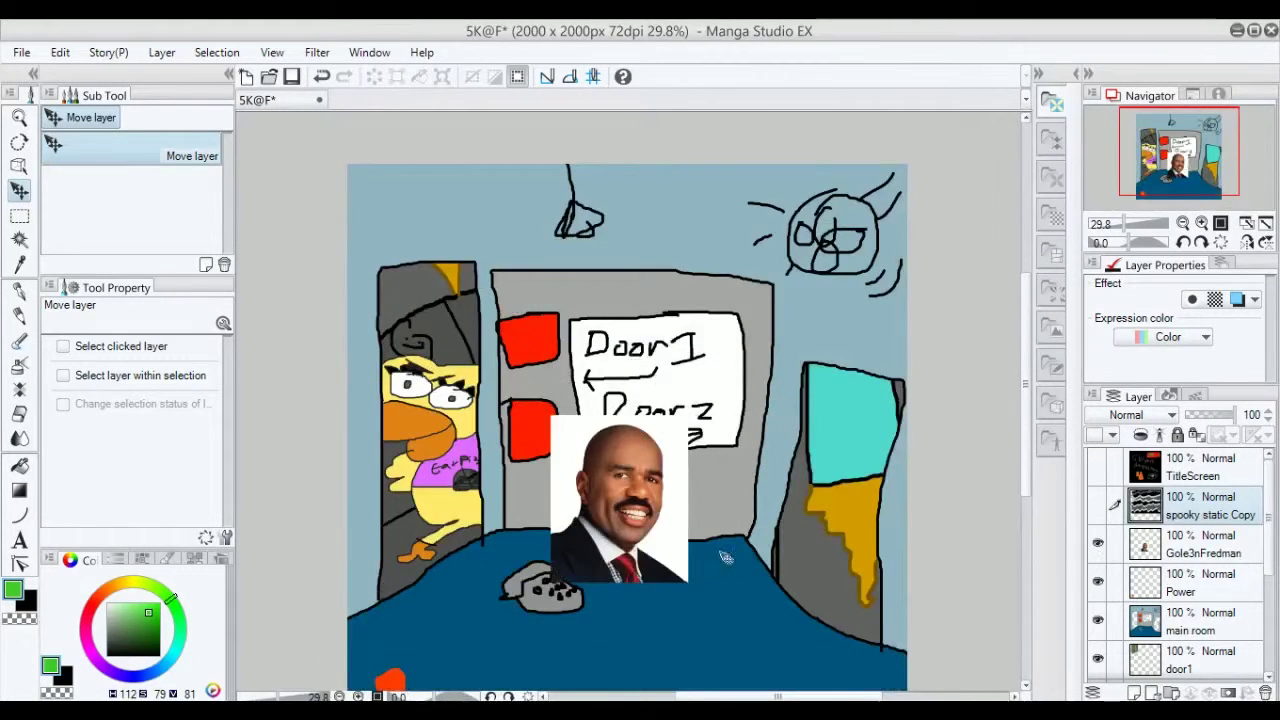
scroll(634, 541, down, 1)
scroll(636, 533, up, 1)
drag(636, 531, 664, 459)
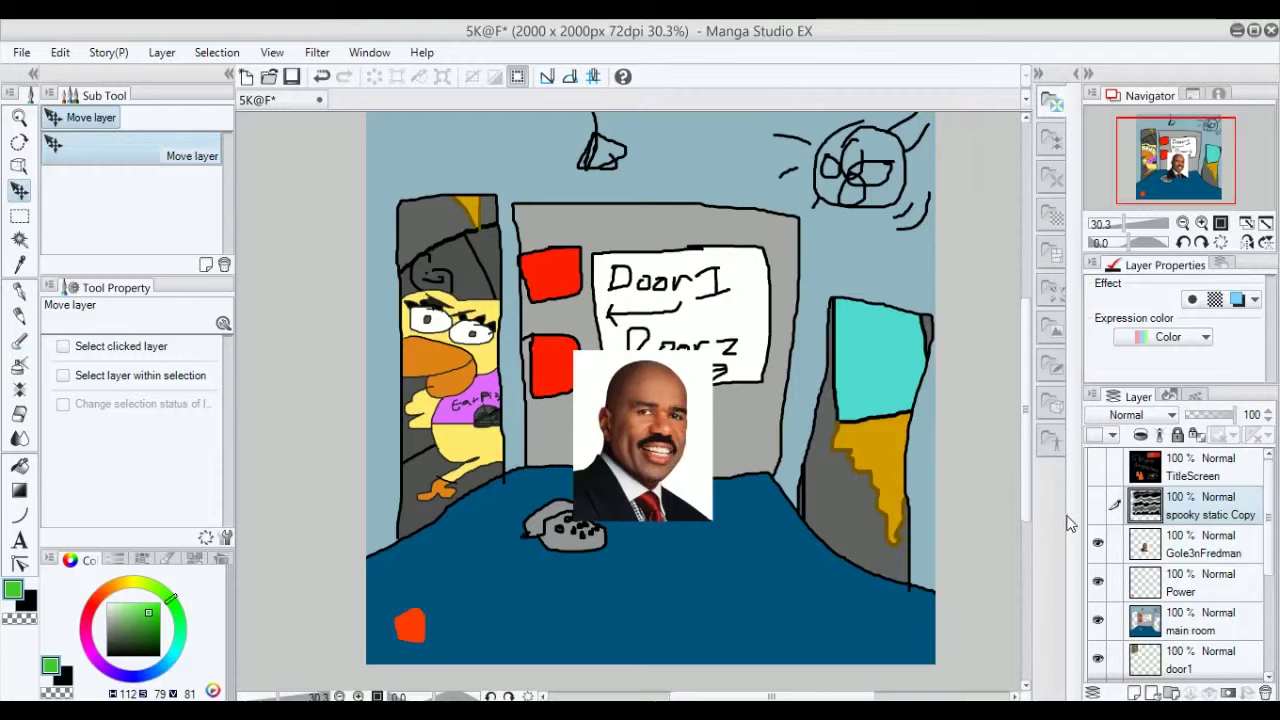
click(1152, 550)
mouse_move(668, 468)
mouse_down()
mouse_move(668, 500)
mouse_move(659, 480)
mouse_up()
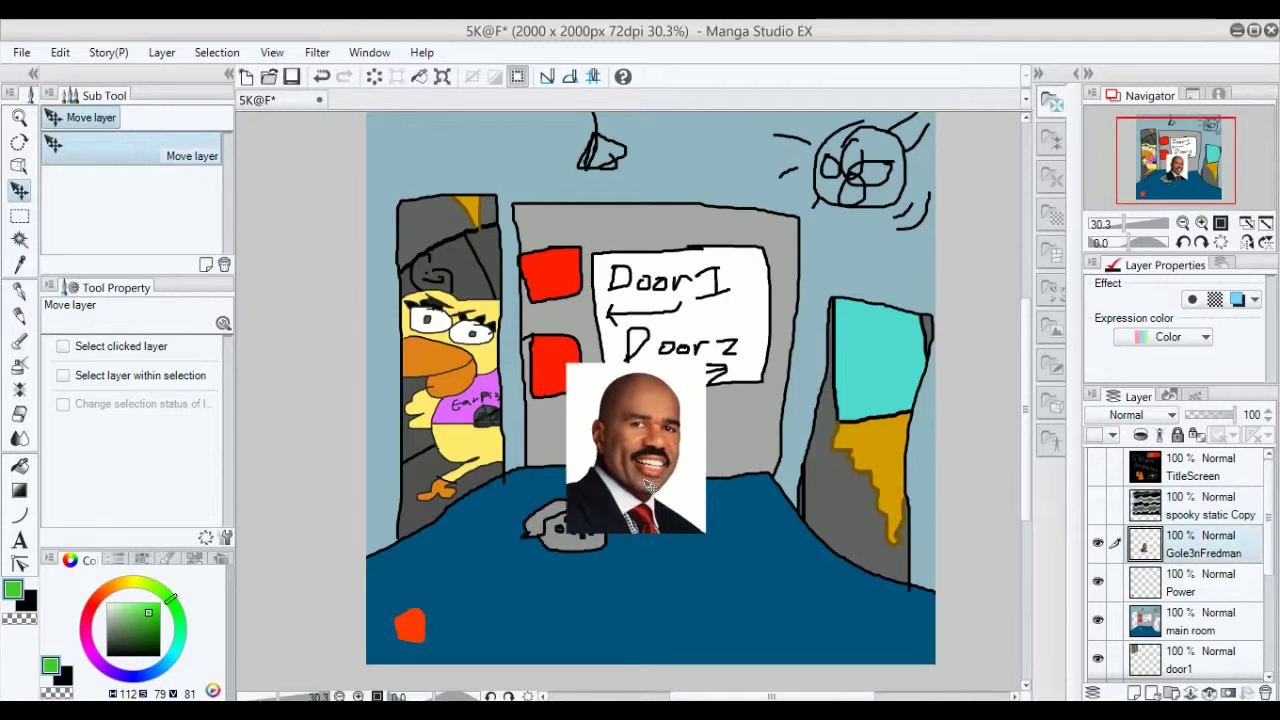
key(ctrl+t)
drag(706, 368, 826, 207)
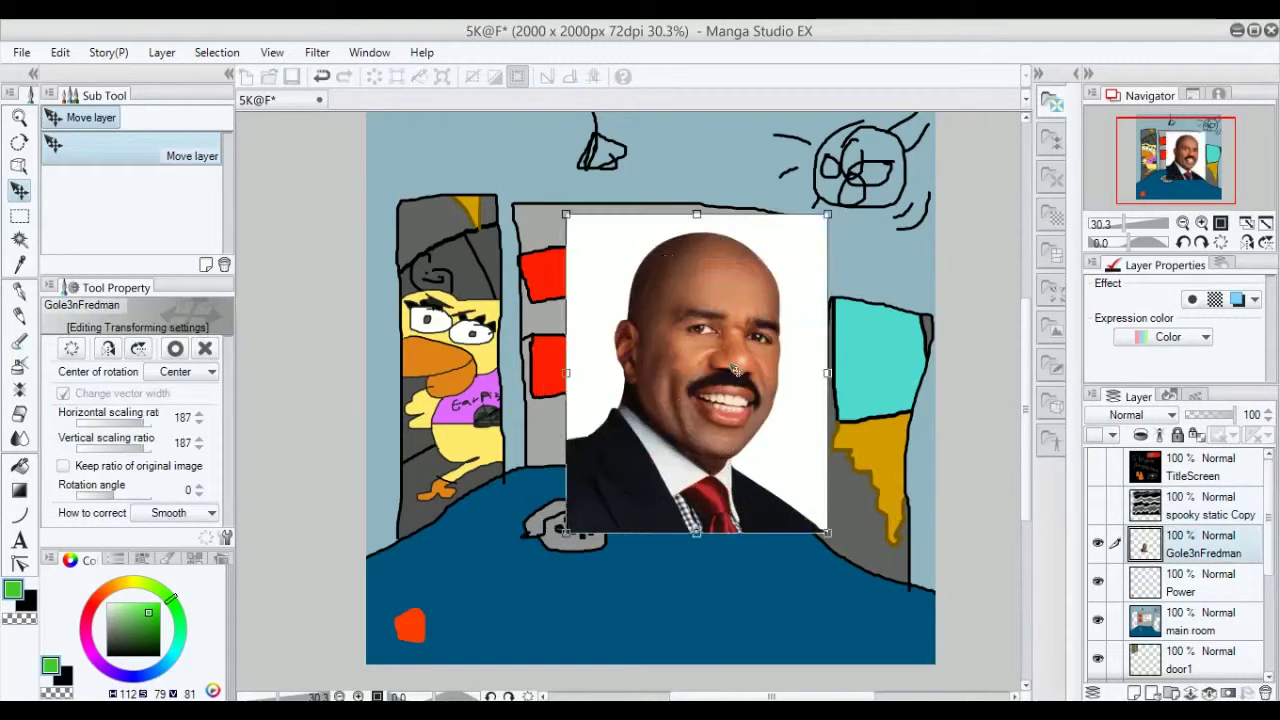
drag(752, 360, 658, 467)
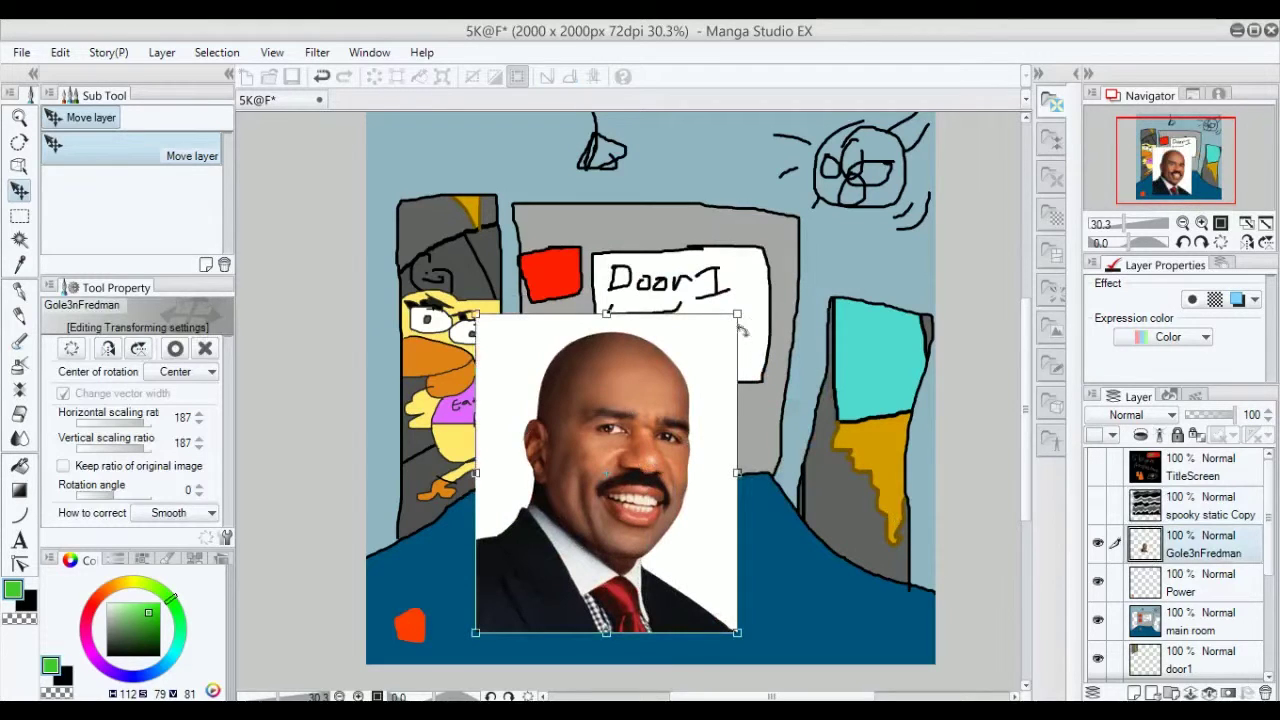
drag(740, 316, 797, 309)
key(ctrl+z)
key(ctrl+z)
drag(798, 270, 908, 165)
drag(710, 443, 705, 388)
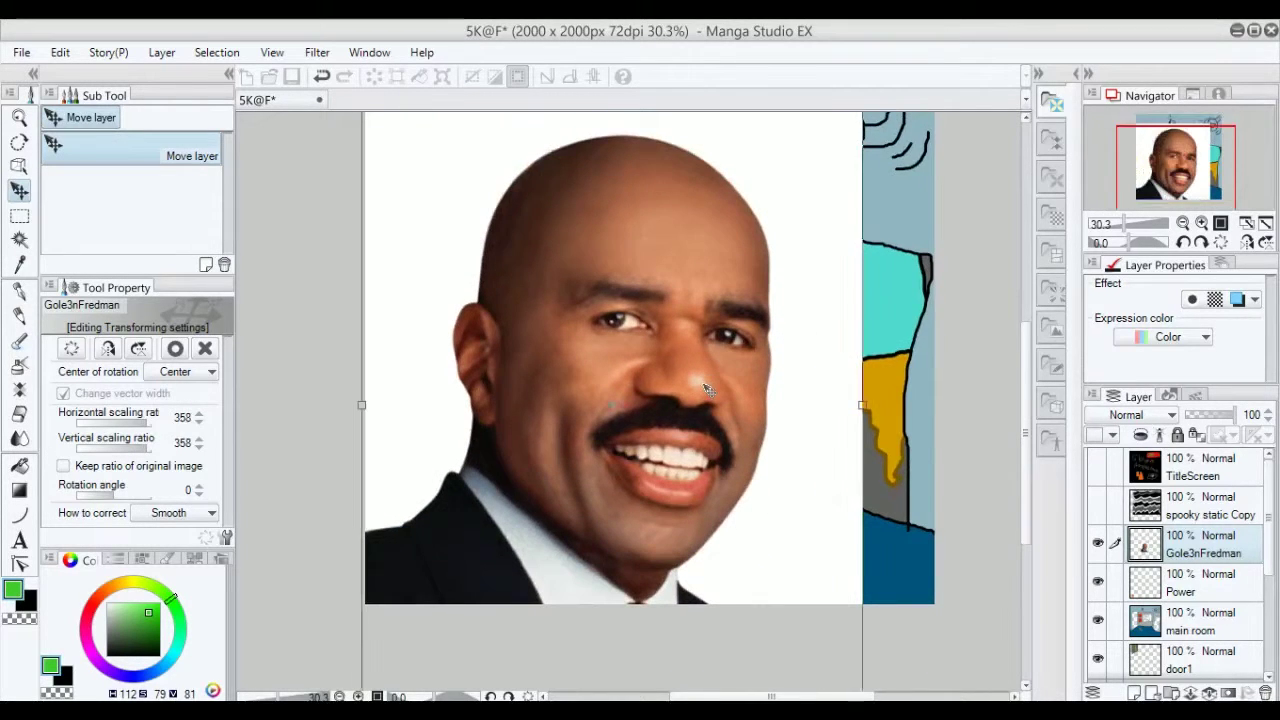
scroll(728, 360, down, 3)
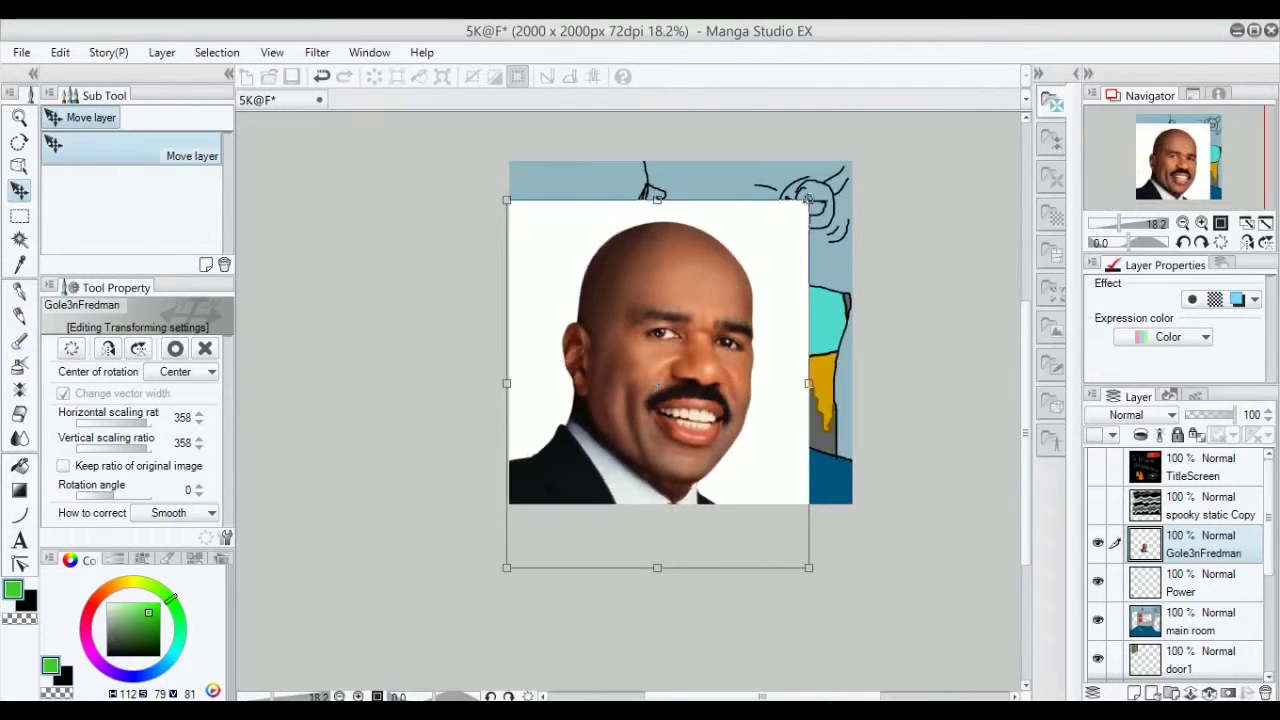
drag(757, 312, 778, 271)
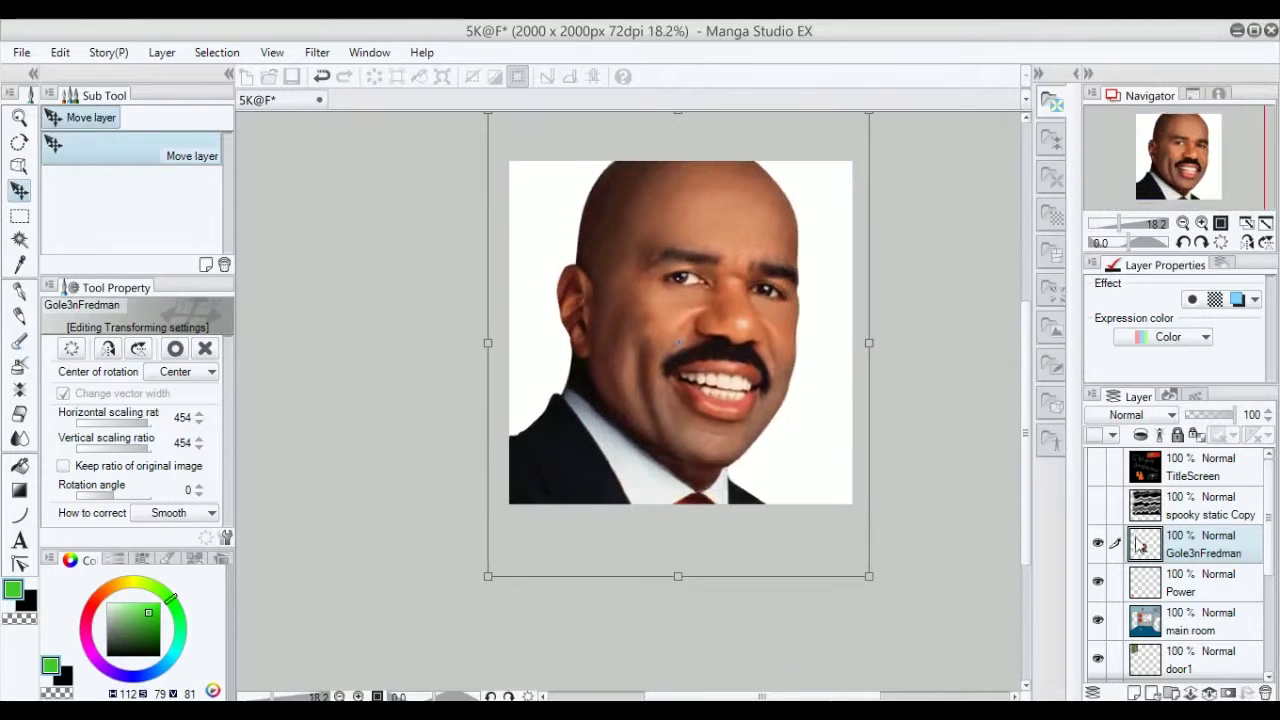
Step: Show the spooky static Copy layer and move it over the enlarged portrait
click(1096, 497)
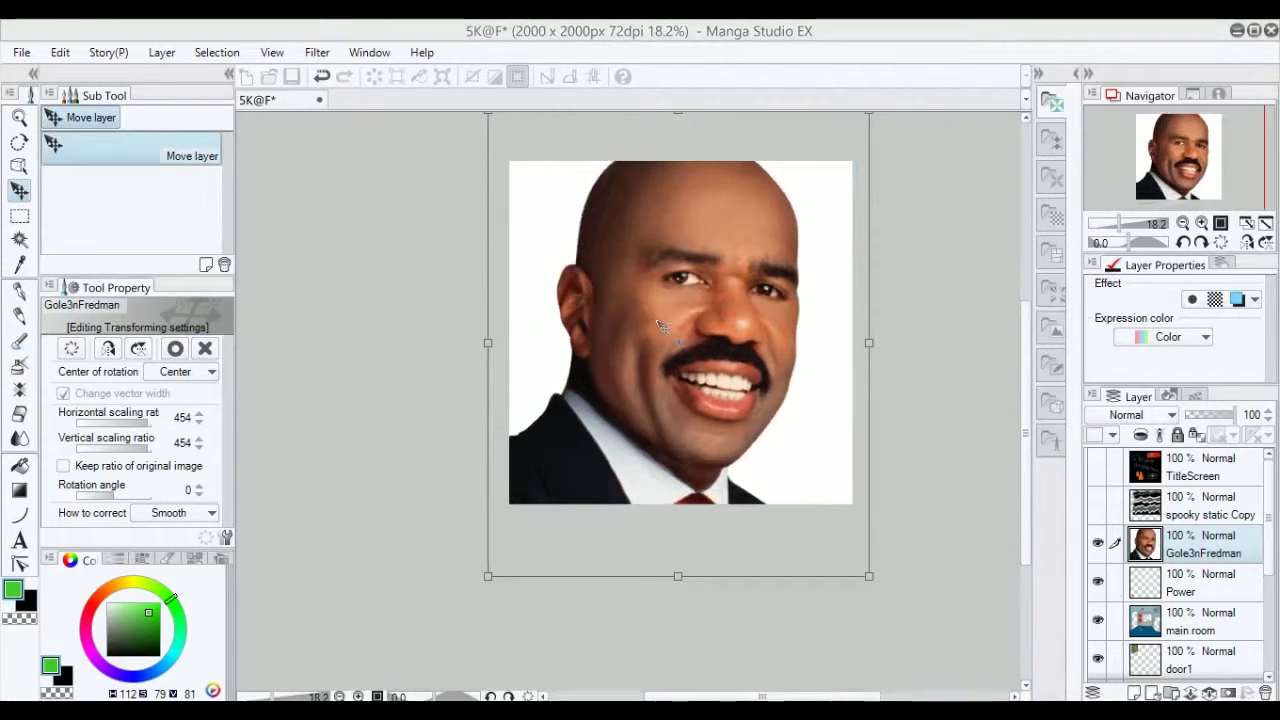
click(1099, 507)
mouse_move(738, 353)
mouse_down()
mouse_move(690, 470)
mouse_move(706, 449)
mouse_move(743, 458)
mouse_move(689, 420)
mouse_move(637, 475)
mouse_move(725, 486)
mouse_move(745, 456)
mouse_move(677, 414)
mouse_move(680, 403)
mouse_move(733, 440)
mouse_move(675, 396)
mouse_move(671, 466)
mouse_move(735, 460)
mouse_move(700, 440)
mouse_move(634, 449)
mouse_move(778, 386)
mouse_move(663, 402)
mouse_up()
Step: Show the TitleScreen layer so it covers the whole canvas
scroll(731, 438, up, 3)
click(1100, 468)
scroll(880, 360, up, 1)
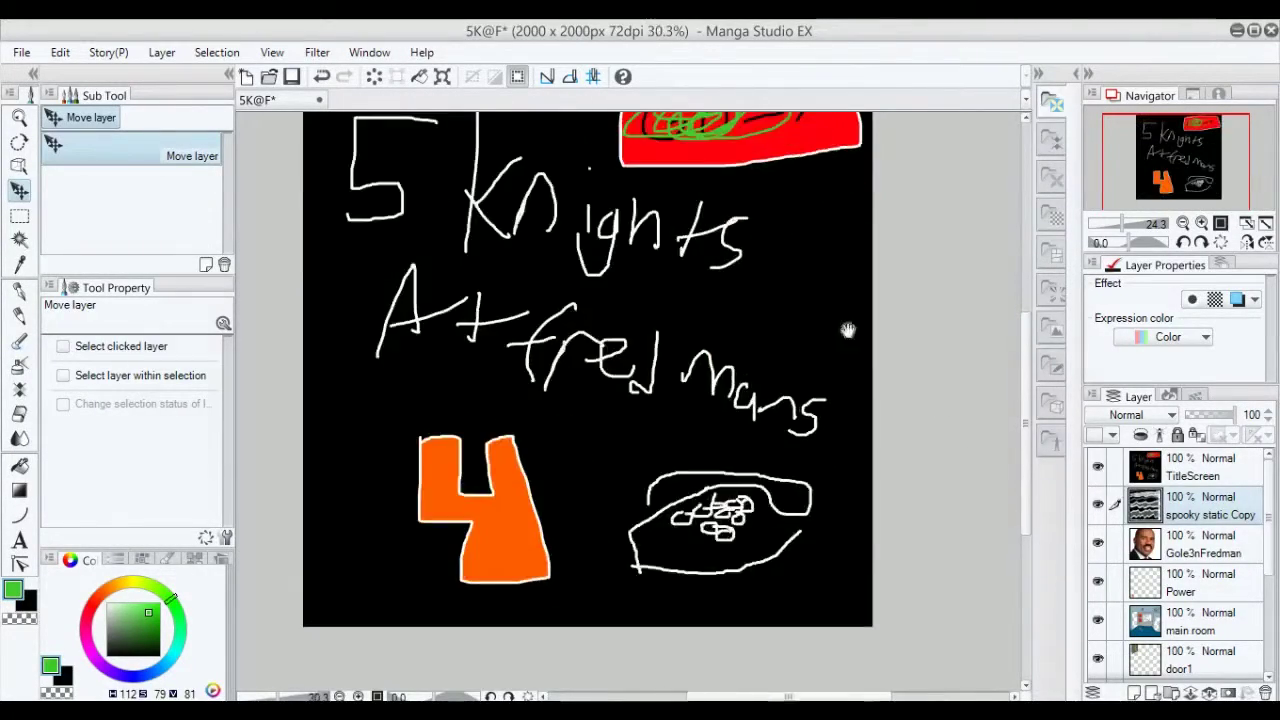